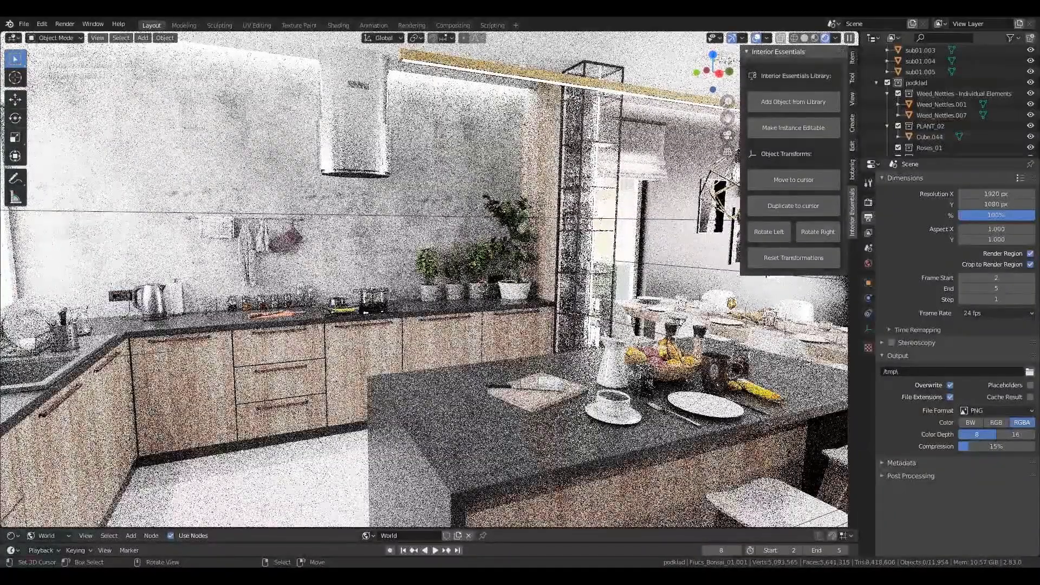
Step: Orbit the rendered kitchen scene to face the window and dining area
middle_drag(395, 408, 319, 412)
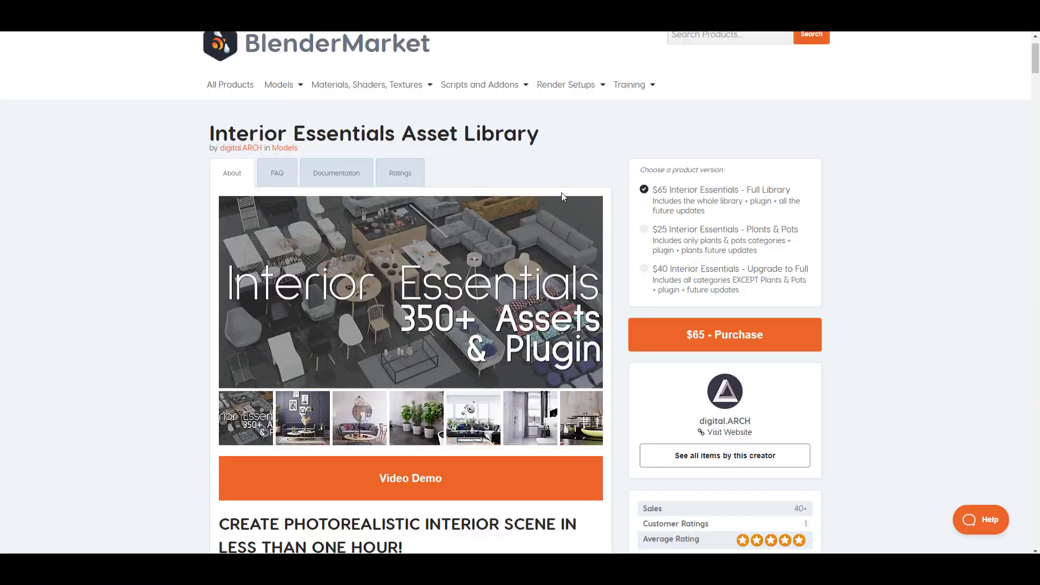
scroll(562, 193, down, 2)
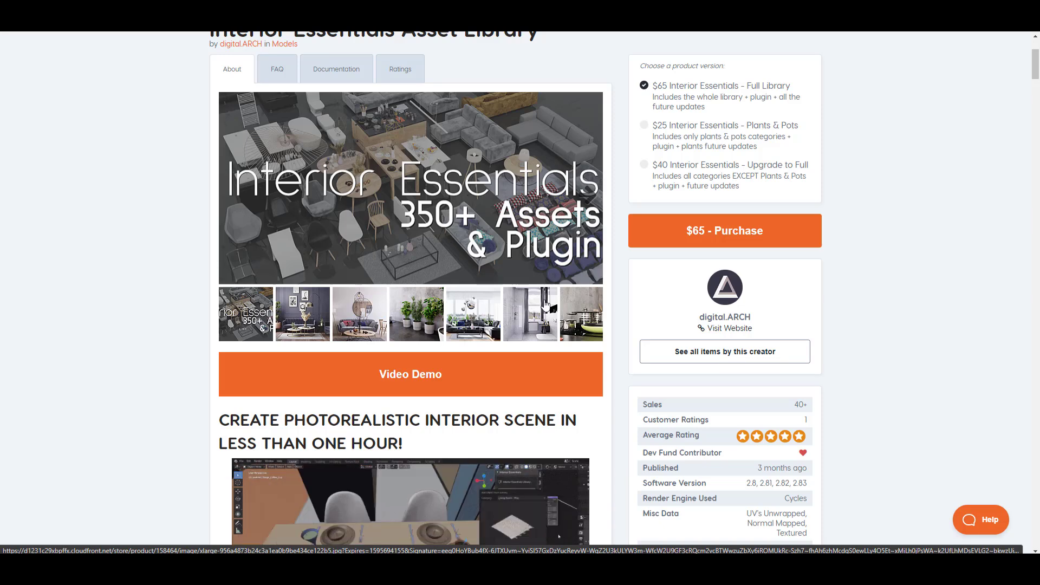
Step: Scroll the Interior Essentials product page down to its Discover section and tags
scroll(575, 271, down, 3)
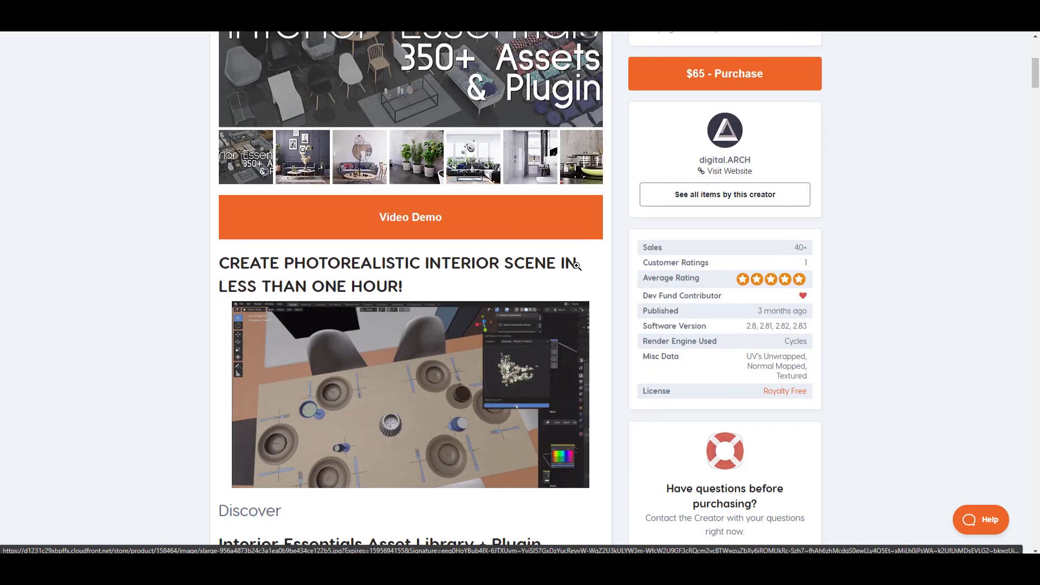
scroll(576, 267, down, 3)
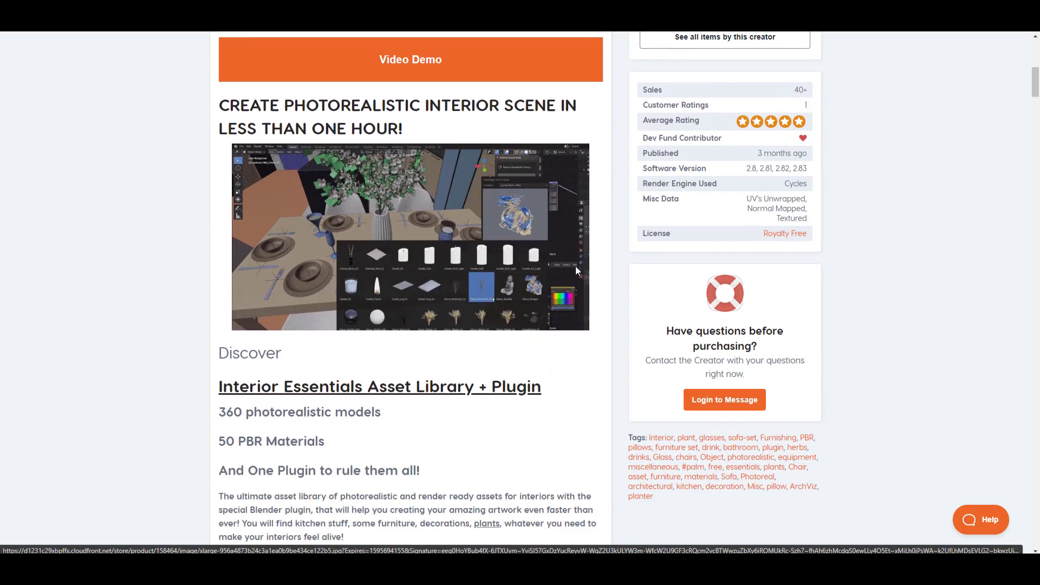
scroll(575, 268, down, 3)
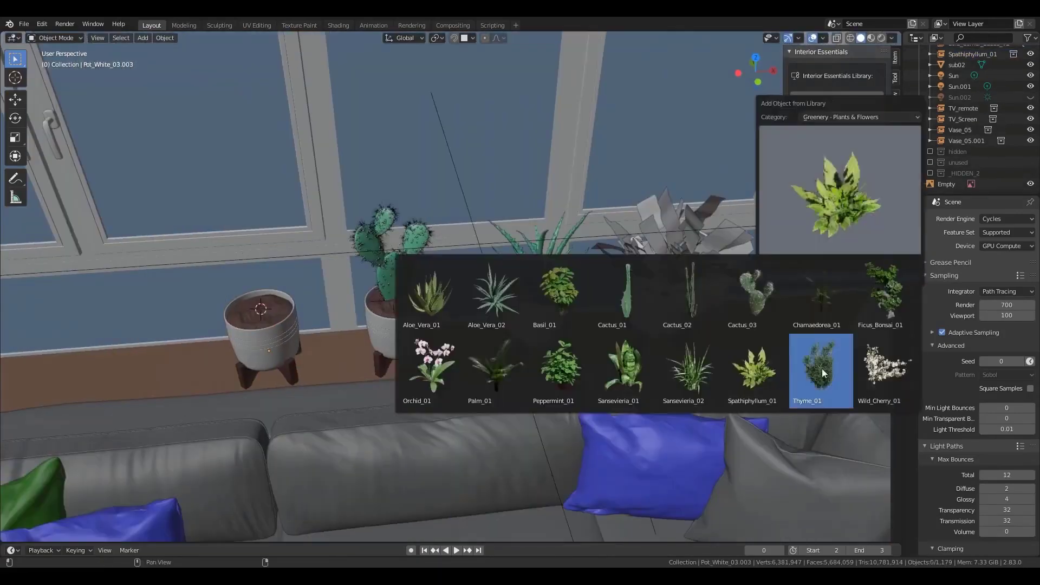
Step: Add the Spathiphyllum and orchid plants to the sill, plus an enlarged Buddha statue
click(428, 360)
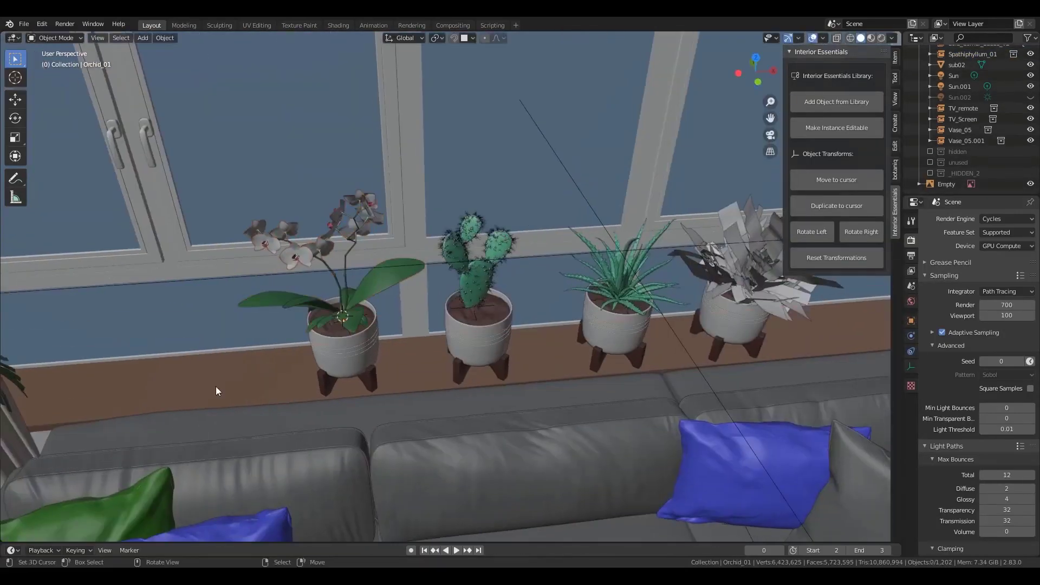
click(836, 101)
click(840, 190)
click(885, 372)
click(840, 277)
key(s)
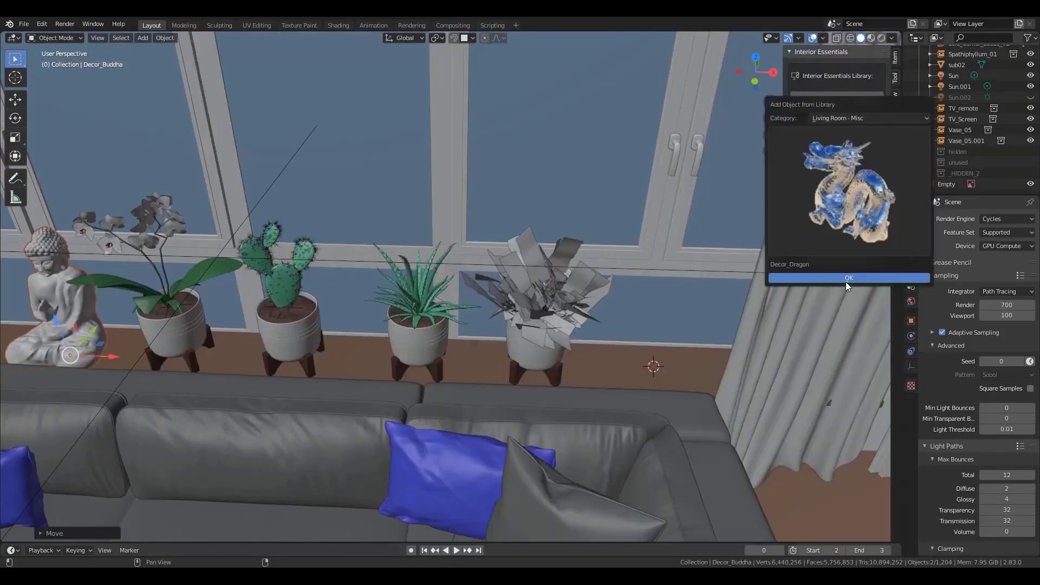
click(847, 282)
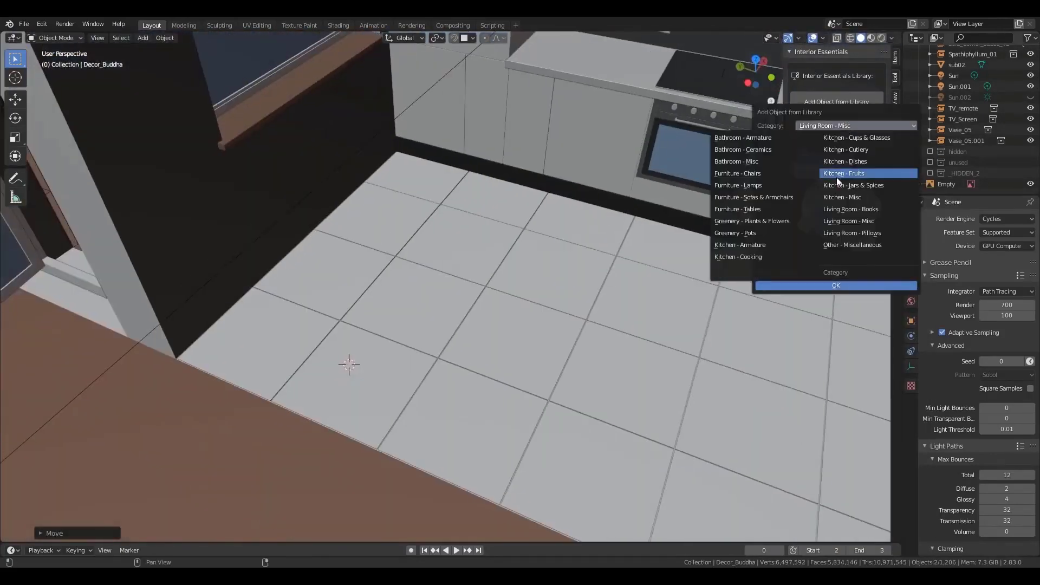
Step: Add the four-person dining table and copy the leather chair around it
click(829, 132)
key(Return)
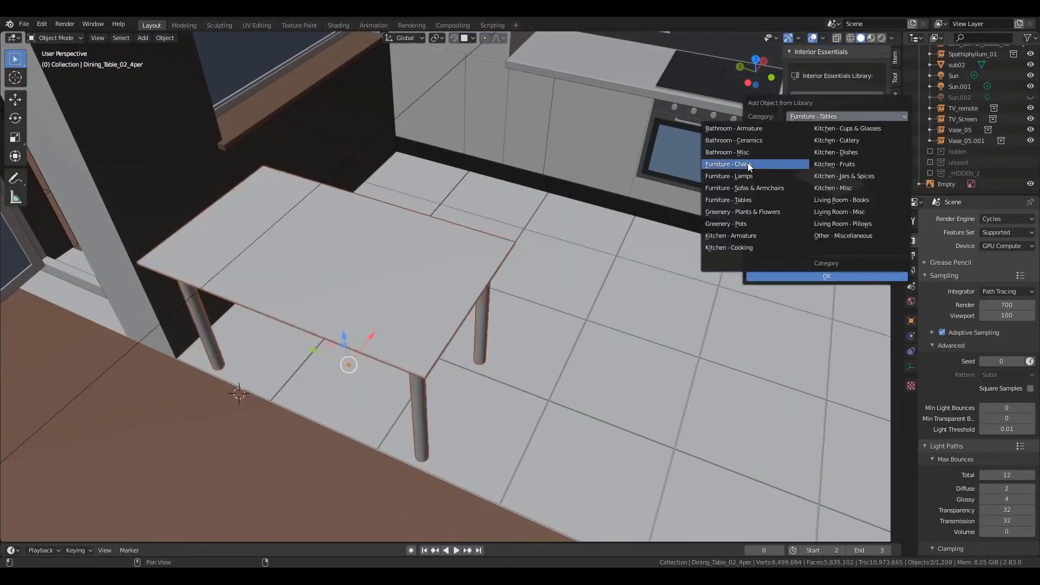
click(779, 165)
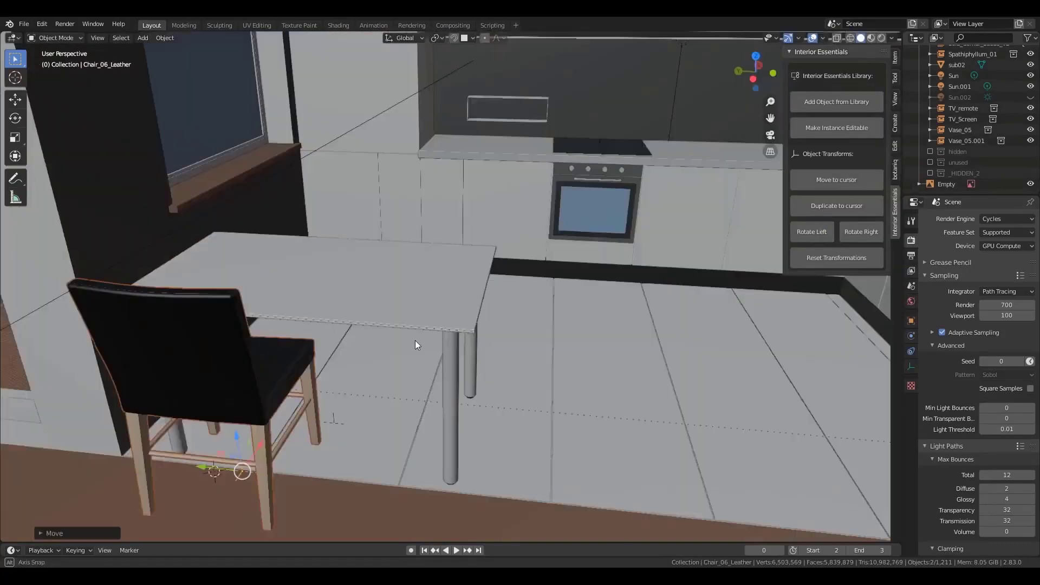
click(831, 211)
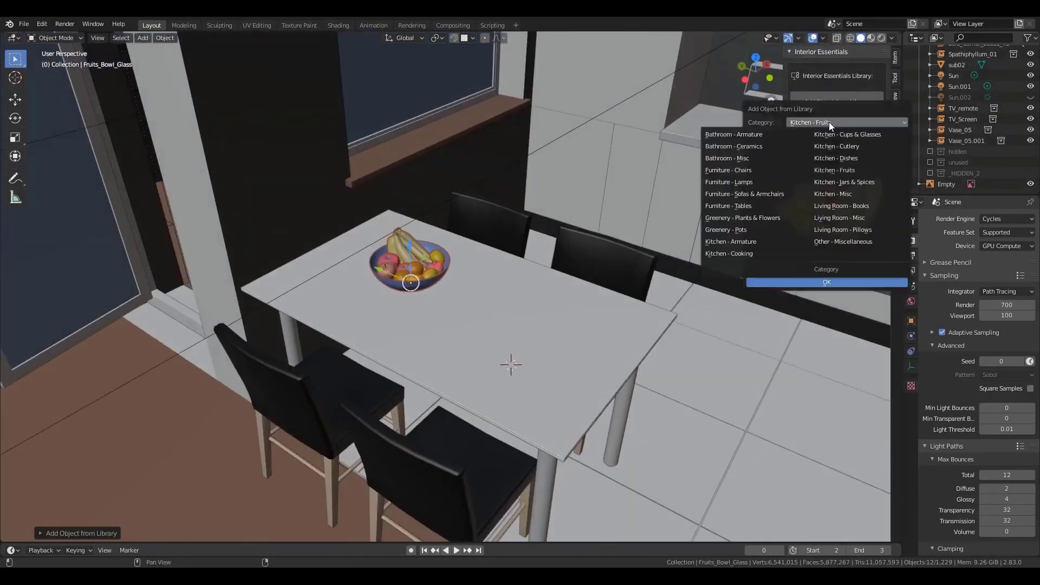
Step: Place a smartphone and a Glass_01_Water tumbler on the dining table
click(698, 221)
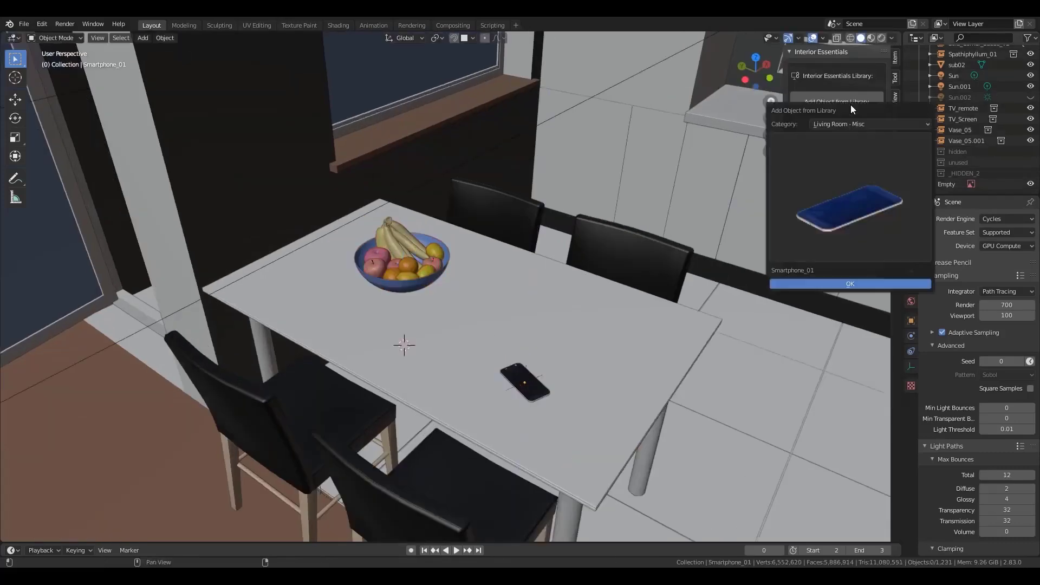
click(867, 212)
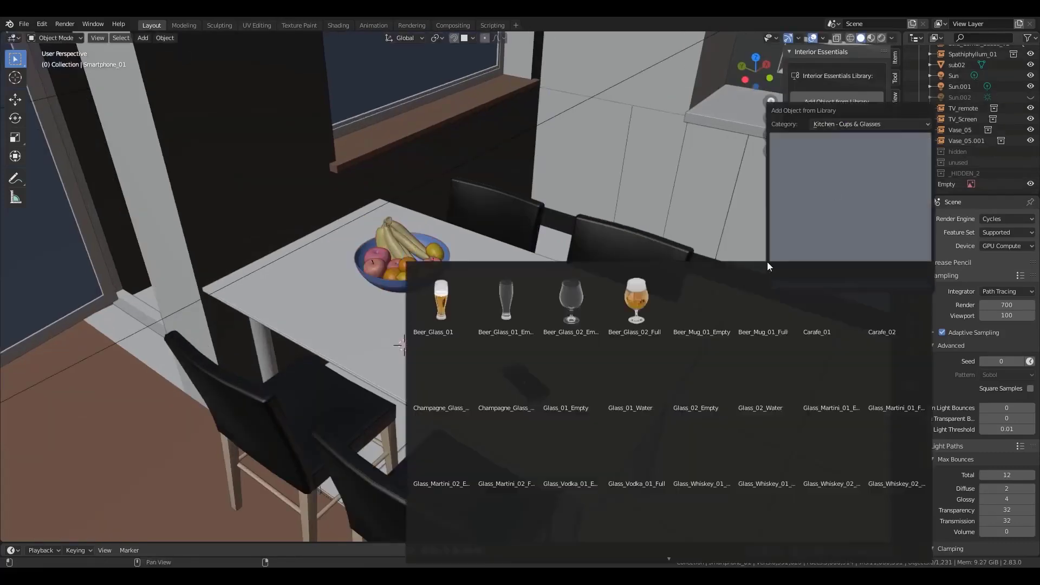
click(566, 287)
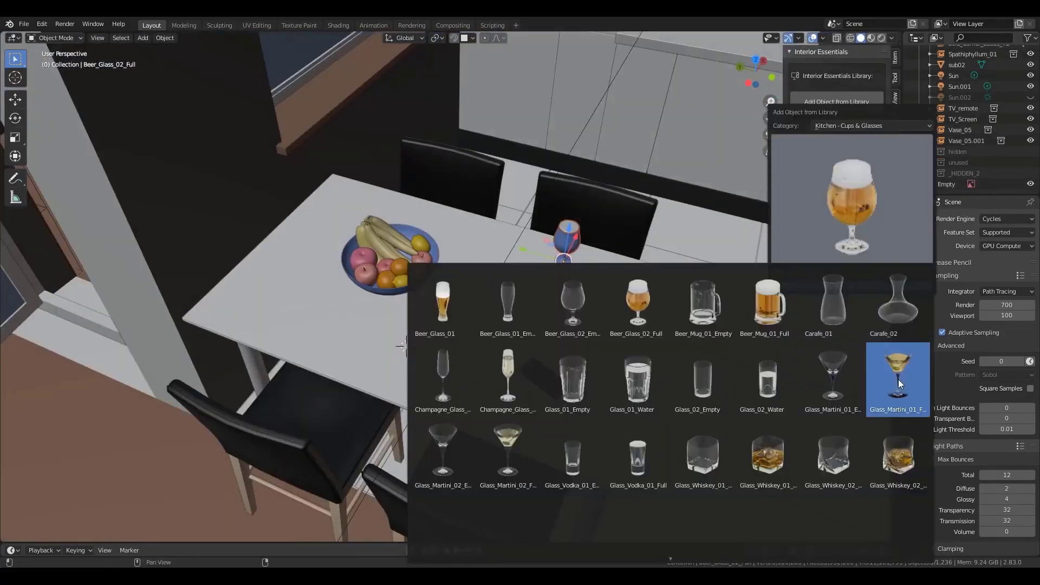
click(898, 379)
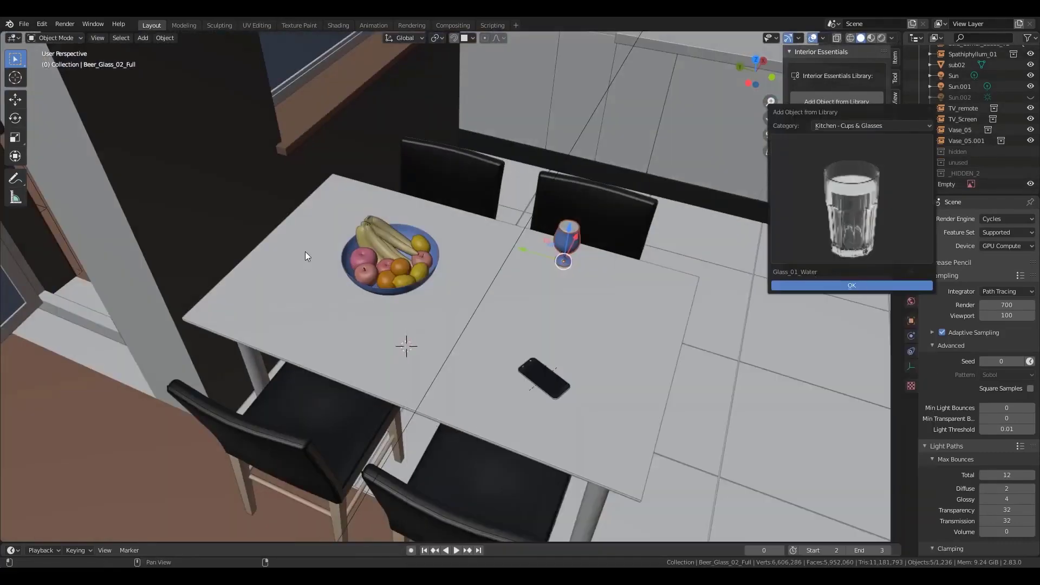
key(Return)
shift+right_click(305, 228)
Step: Add Jug_01 to the table, a resized hanging lamp, and a coffee jar on the shelf
click(836, 209)
click(570, 241)
key(Return)
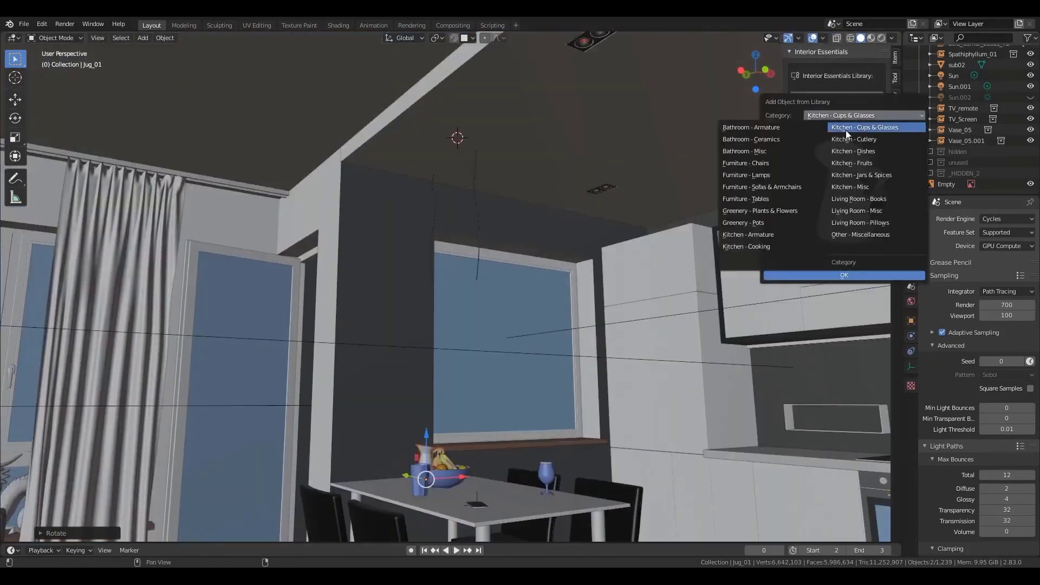
click(846, 130)
key(Return)
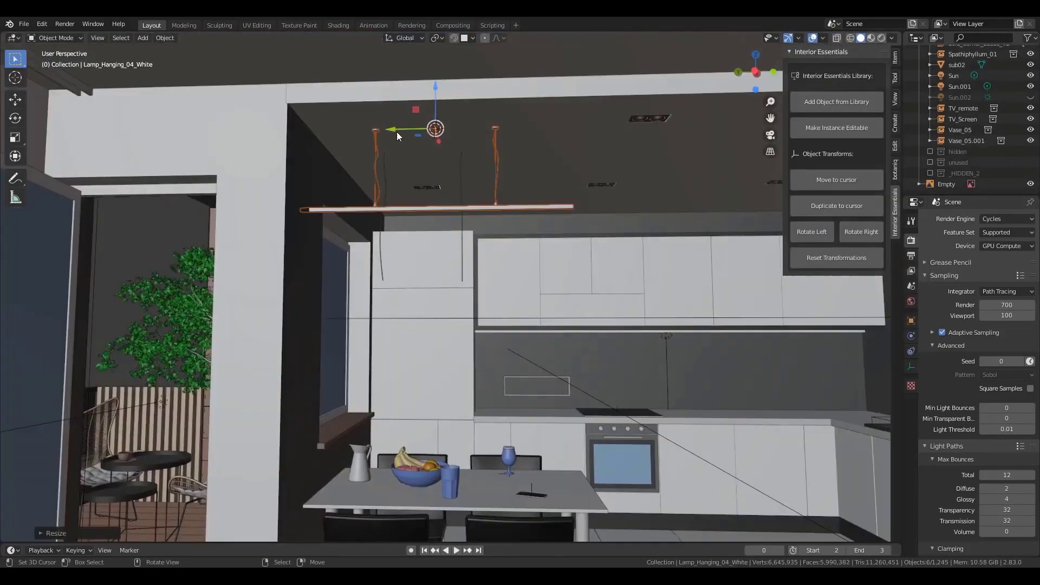
click(861, 122)
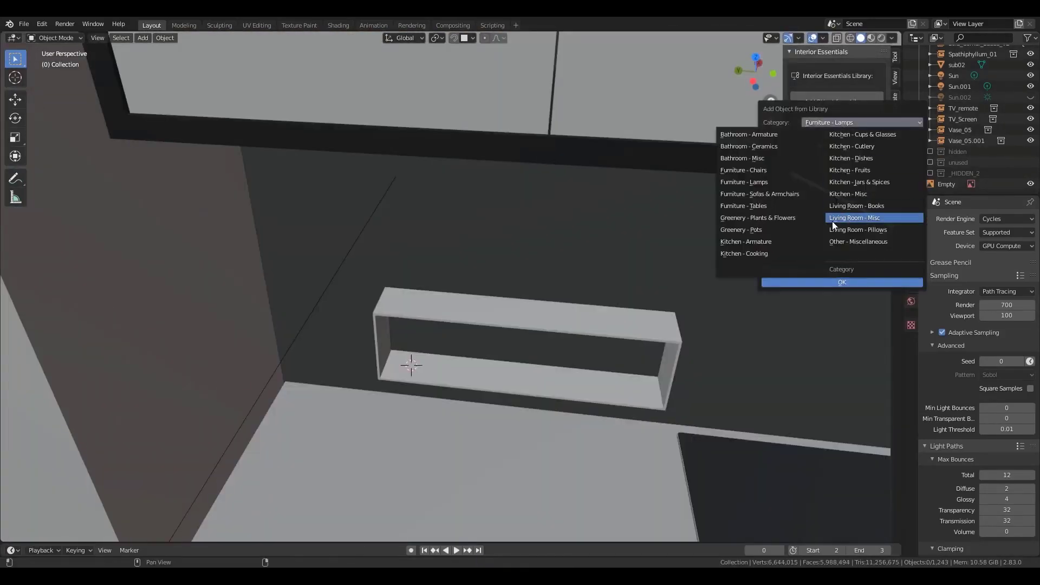
click(832, 219)
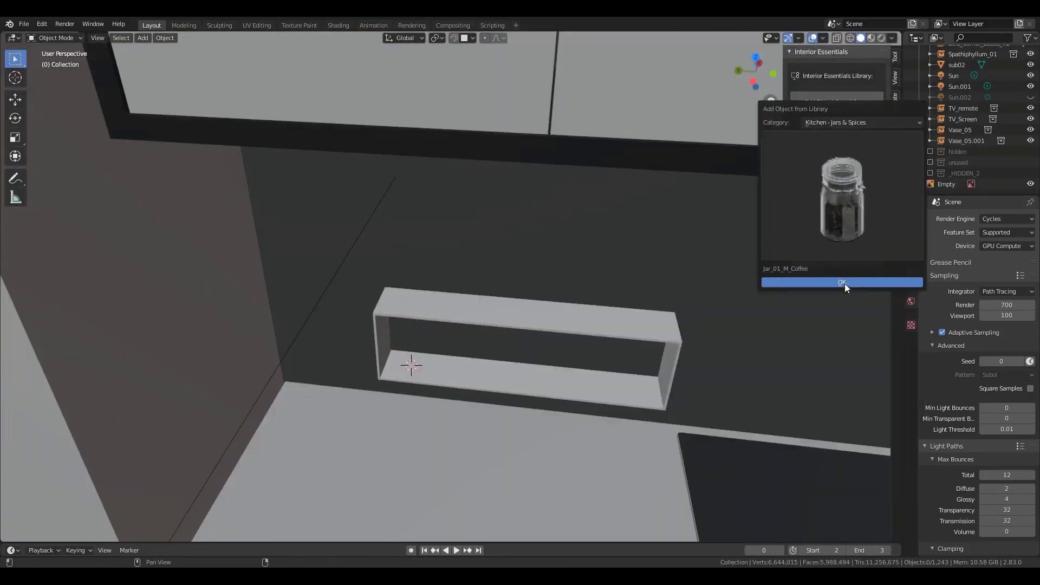
click(844, 282)
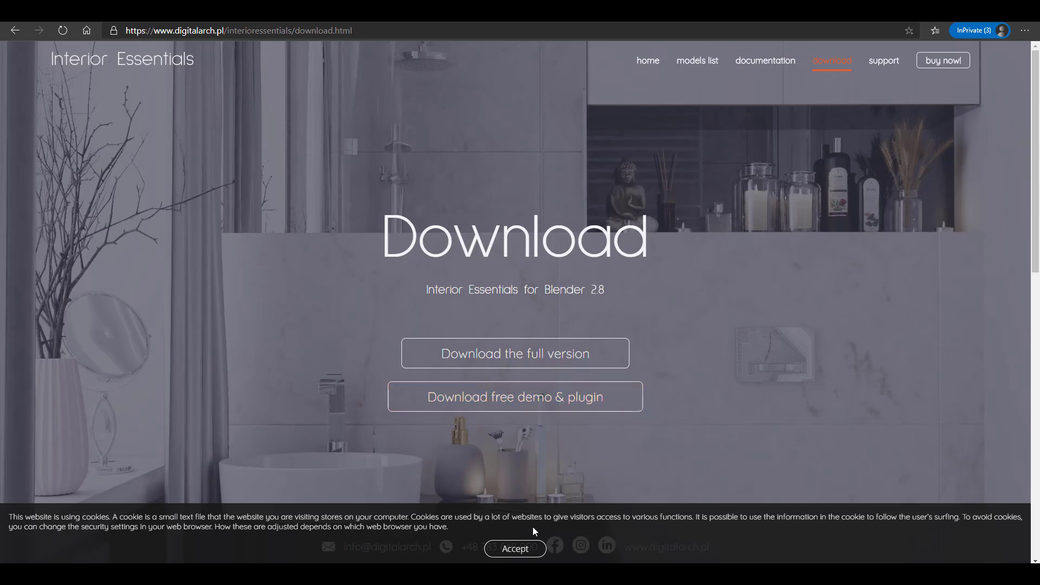
Step: Open the digitalarch.pl models list page, dismissing the cookie notice
click(515, 549)
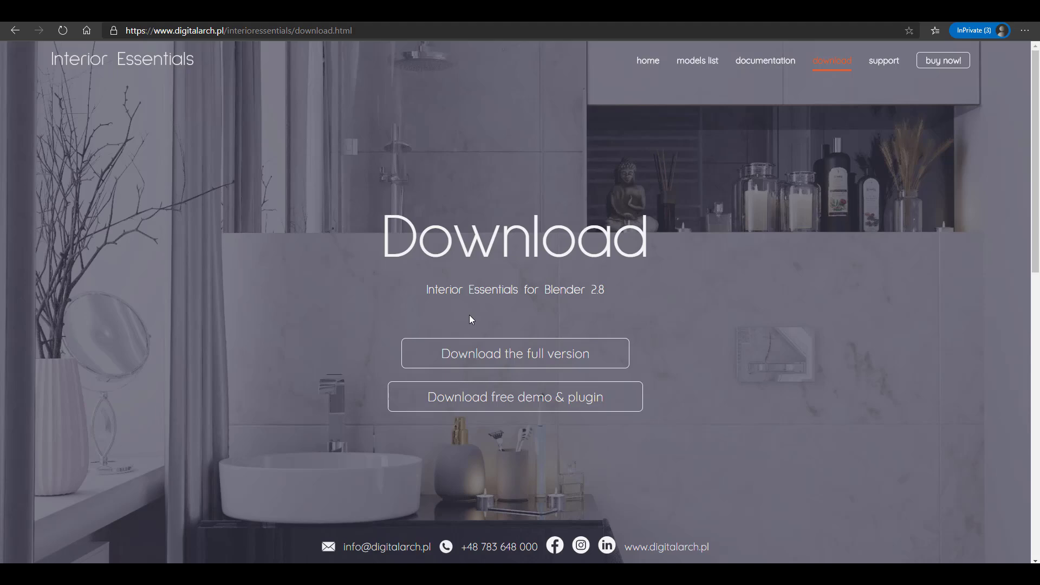
click(766, 60)
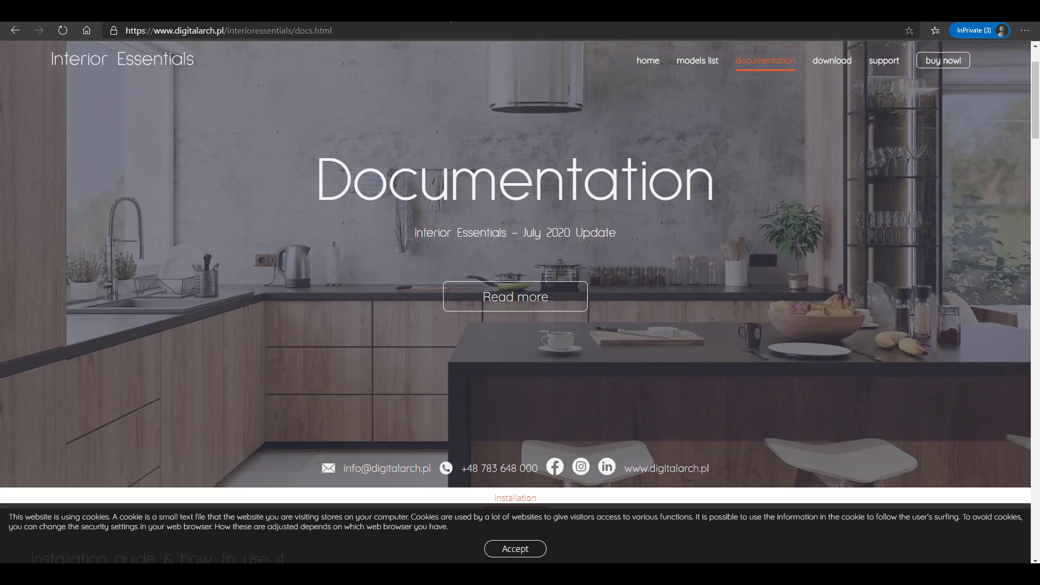
click(697, 60)
click(494, 551)
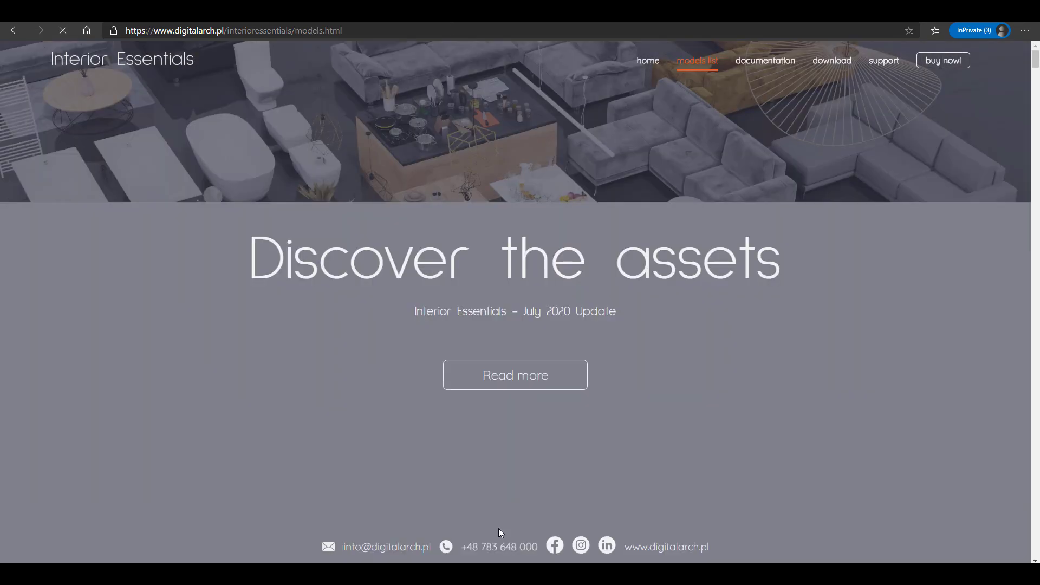
Step: Scroll past Greenery, Bathroom, Lamps, Tables and Frames to the Living Room - Pillows section
scroll(499, 487, down, 10)
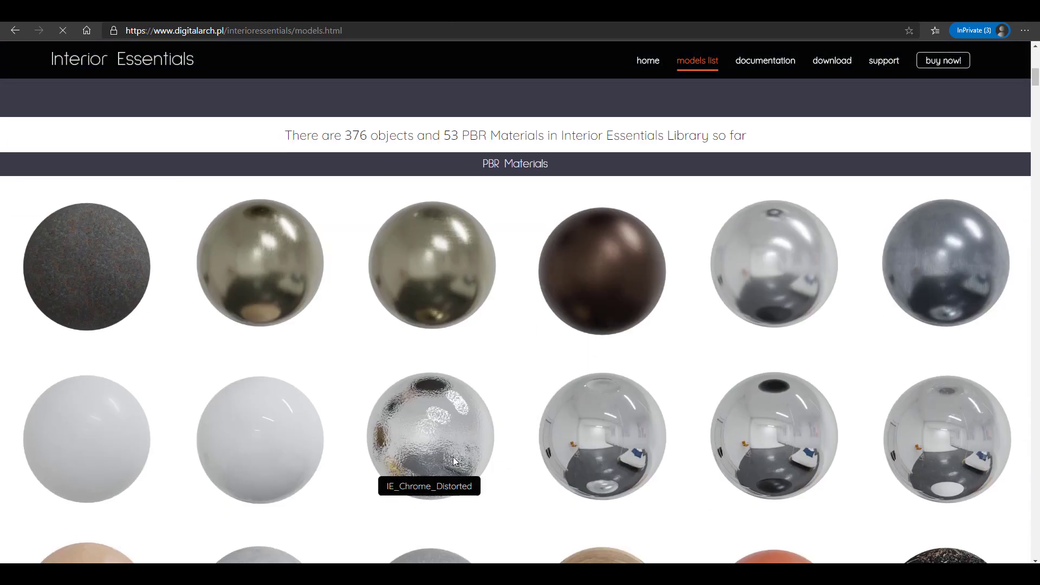
scroll(453, 457, down, 10)
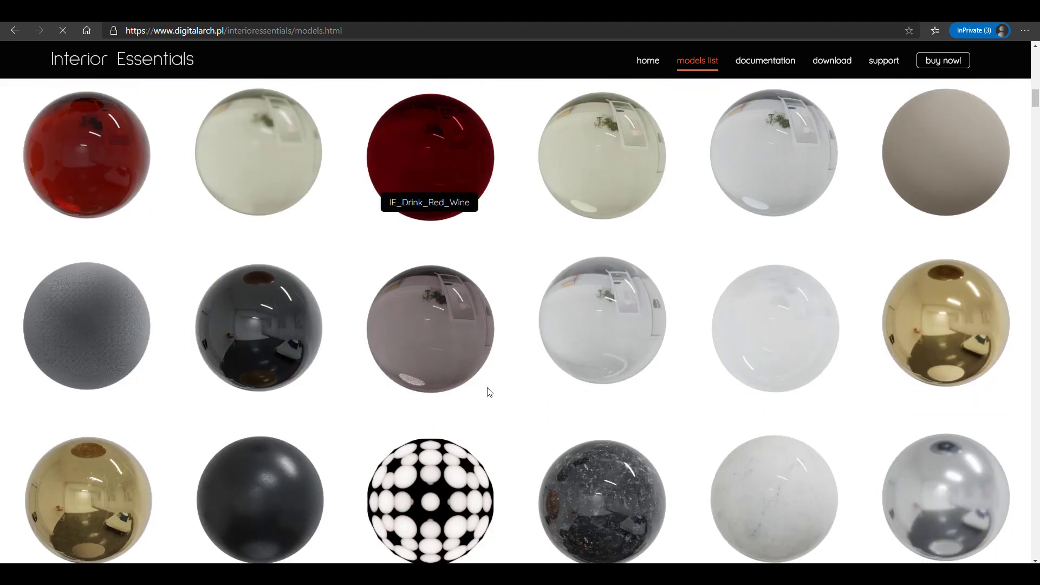
scroll(489, 392, down, 15)
scroll(489, 392, up, 8)
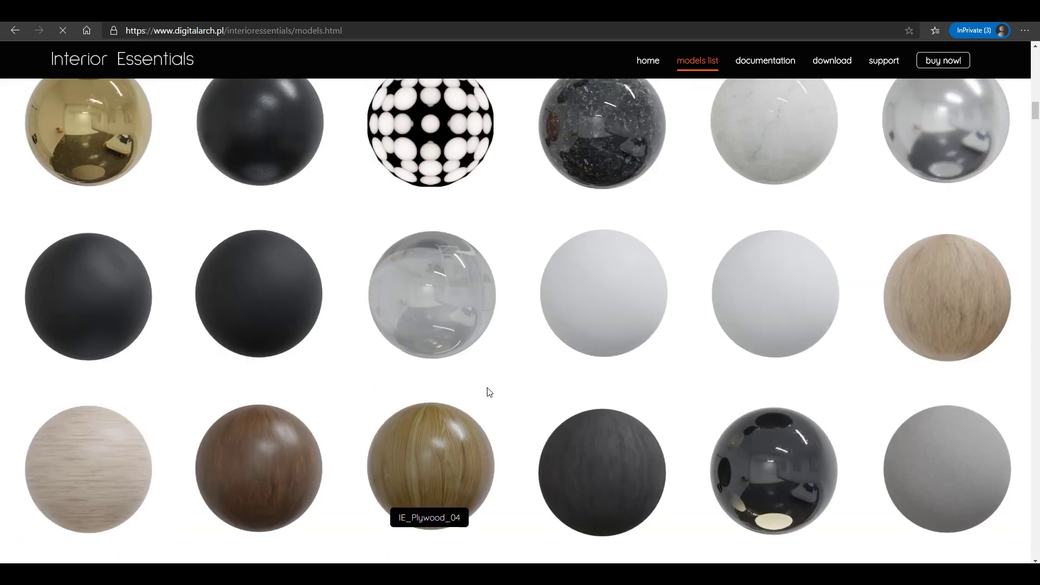
scroll(490, 391, up, 1)
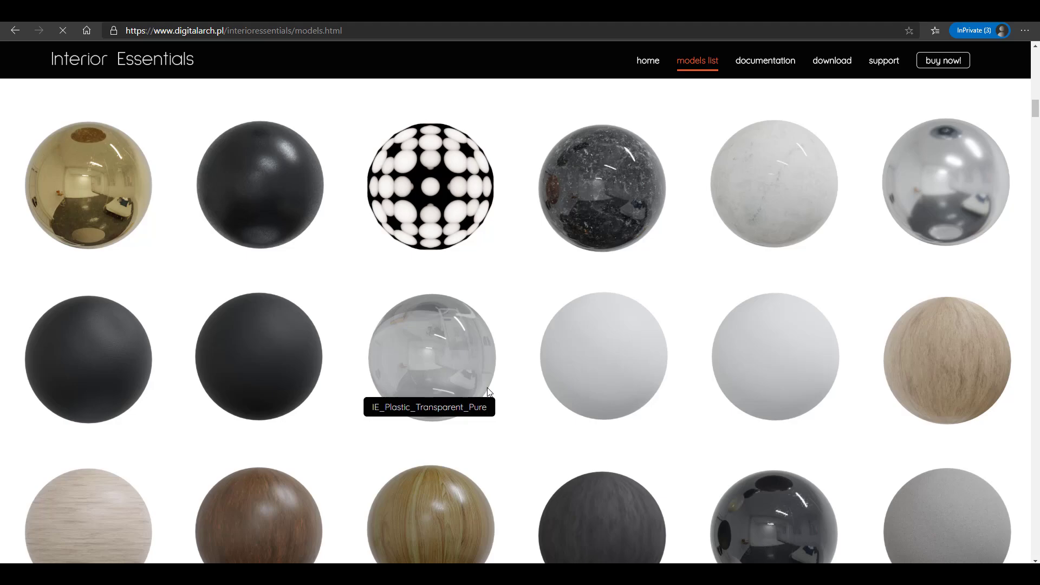
scroll(489, 391, down, 1)
scroll(489, 387, down, 6)
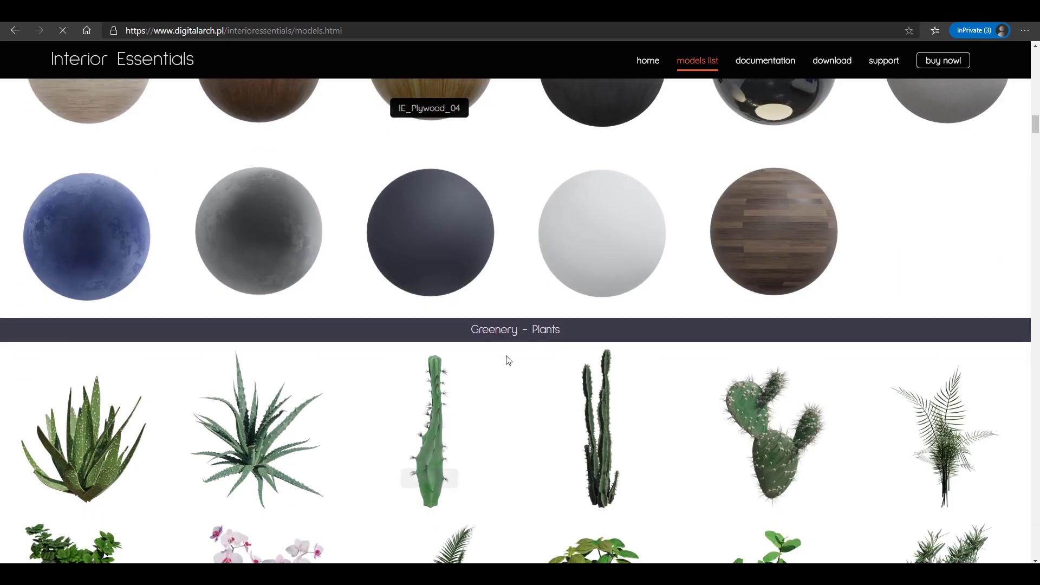
scroll(580, 352, down, 13)
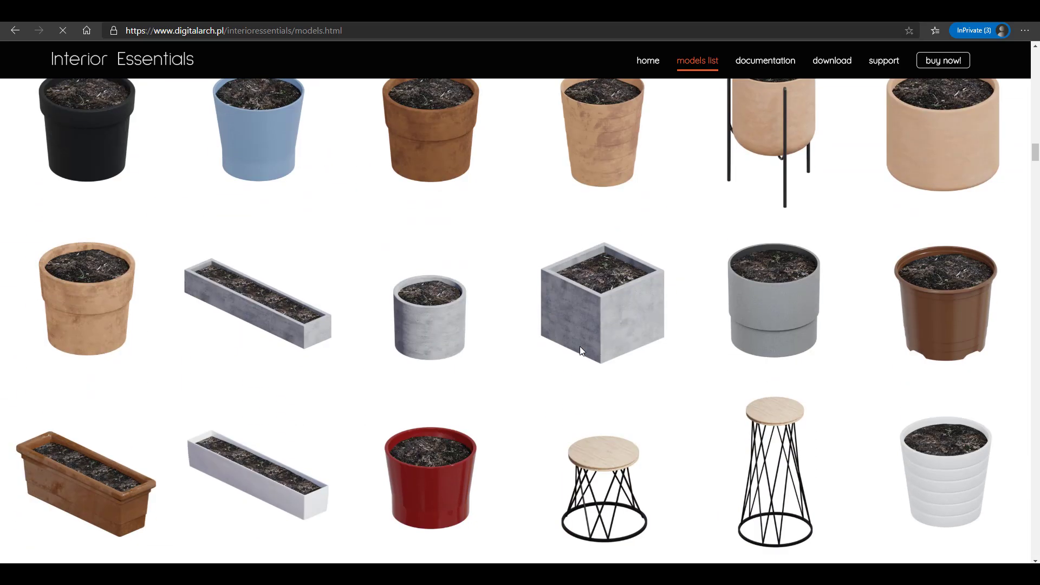
scroll(580, 351, down, 20)
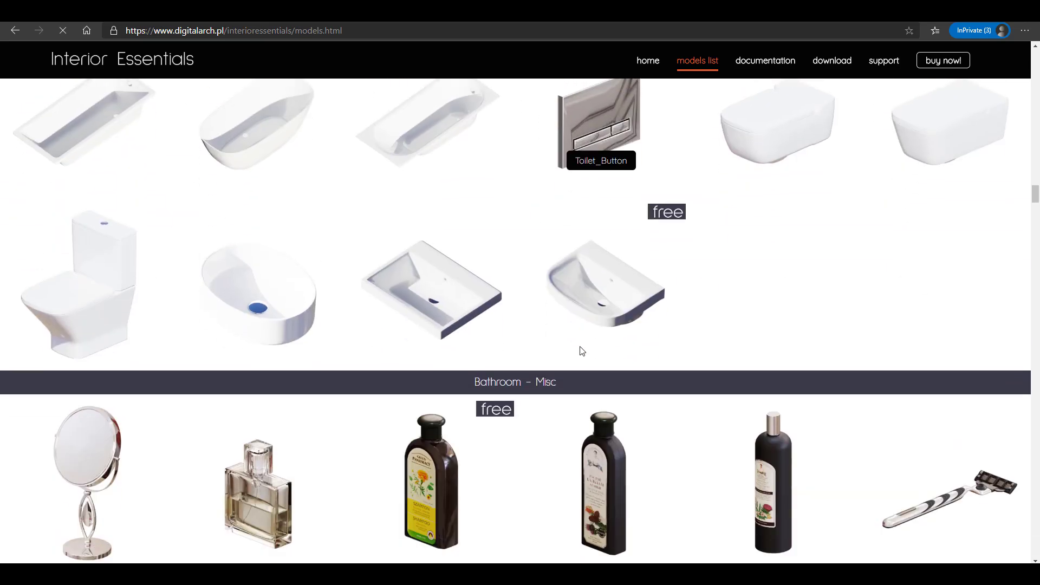
scroll(581, 351, down, 9)
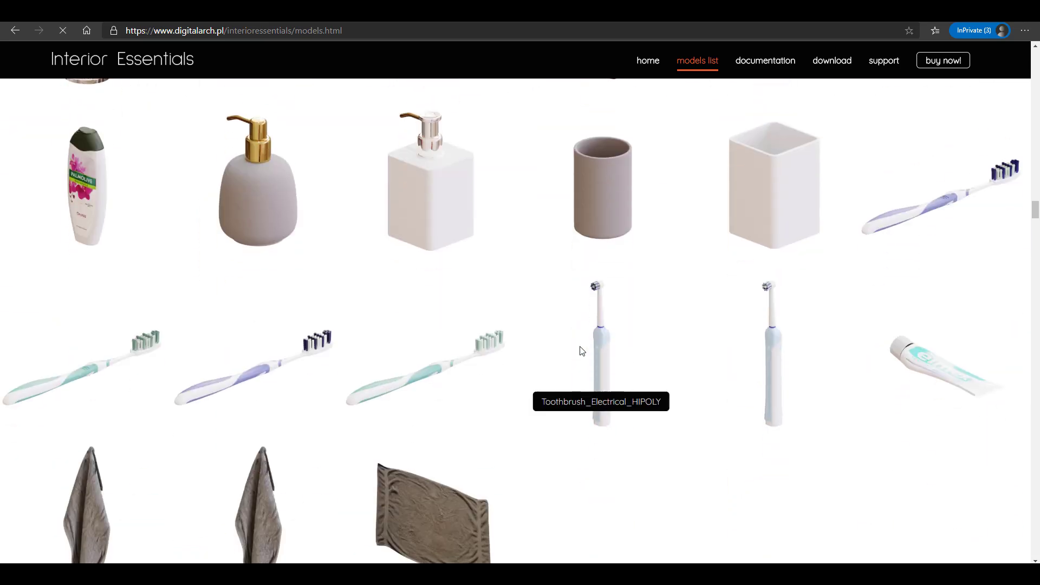
scroll(581, 351, down, 20)
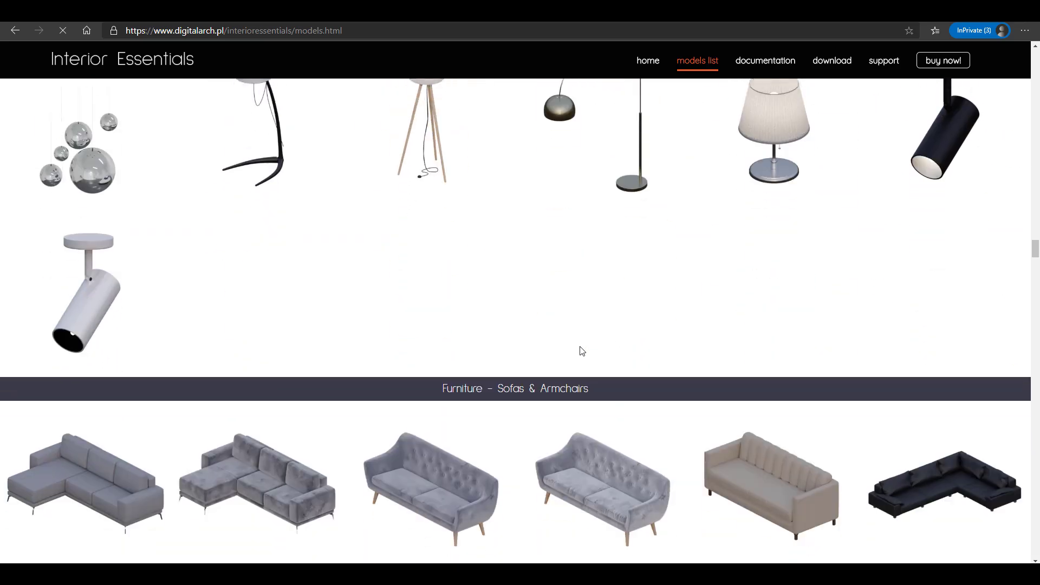
scroll(582, 351, down, 18)
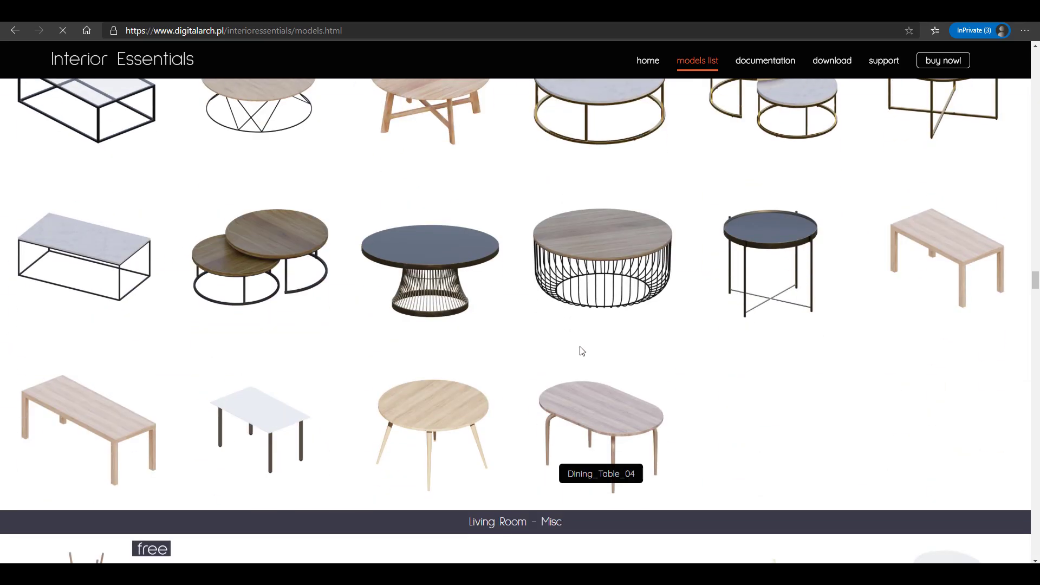
scroll(582, 351, down, 15)
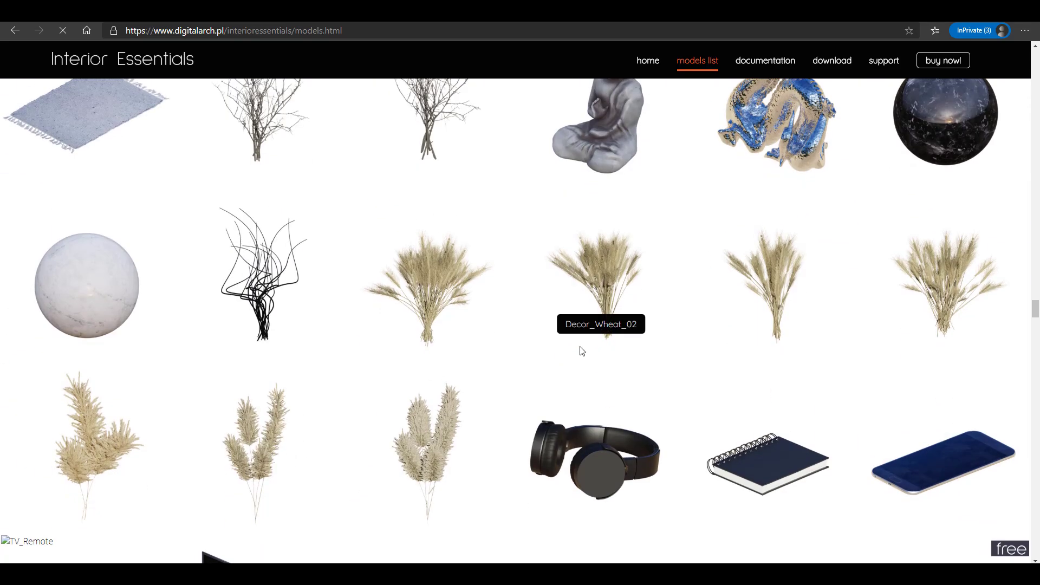
scroll(581, 352, down, 15)
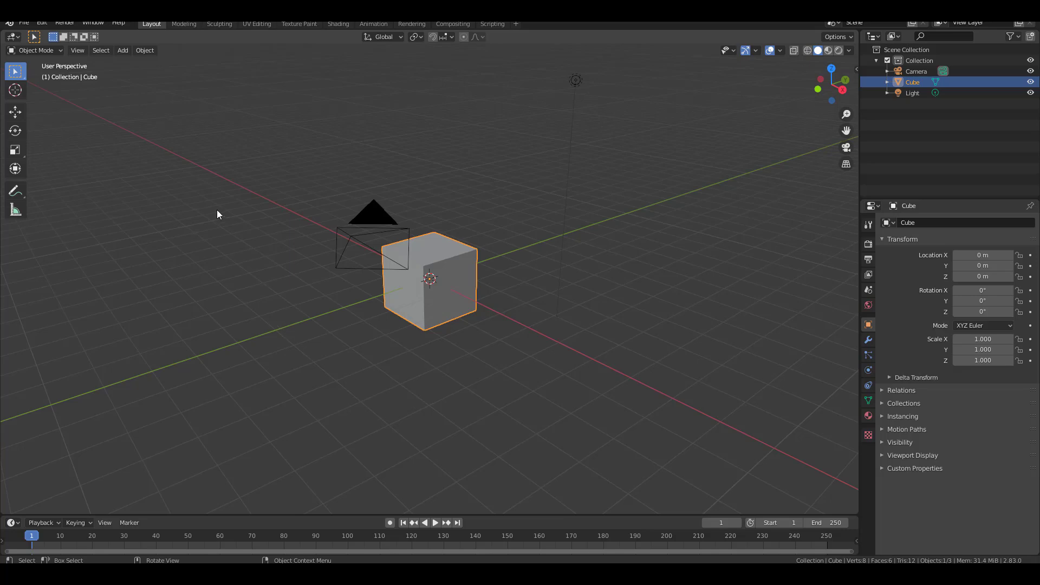
Step: Show the viewport sidebar with the Interior Essentials add-on panel
click(42, 22)
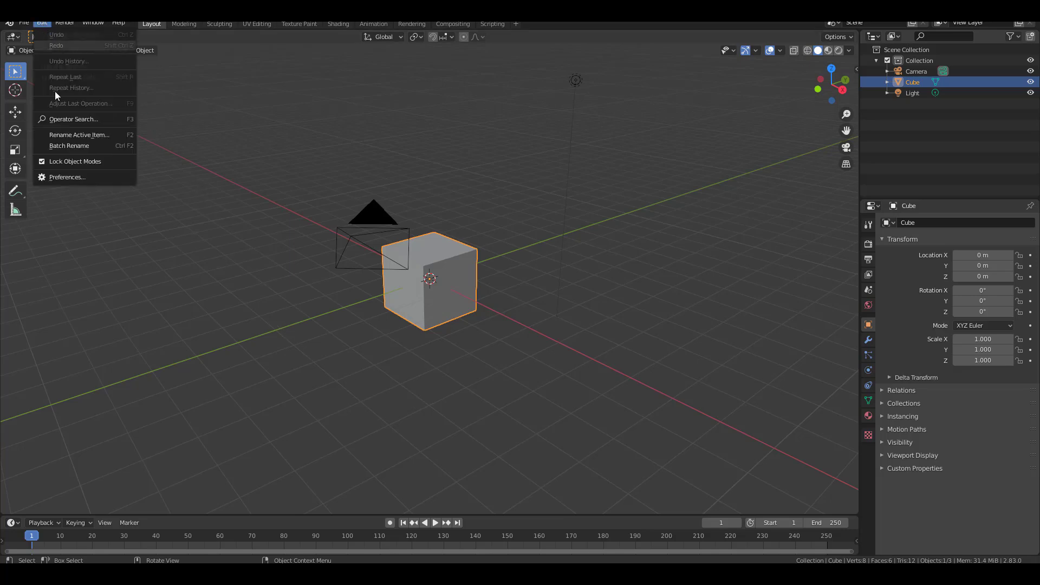
click(73, 177)
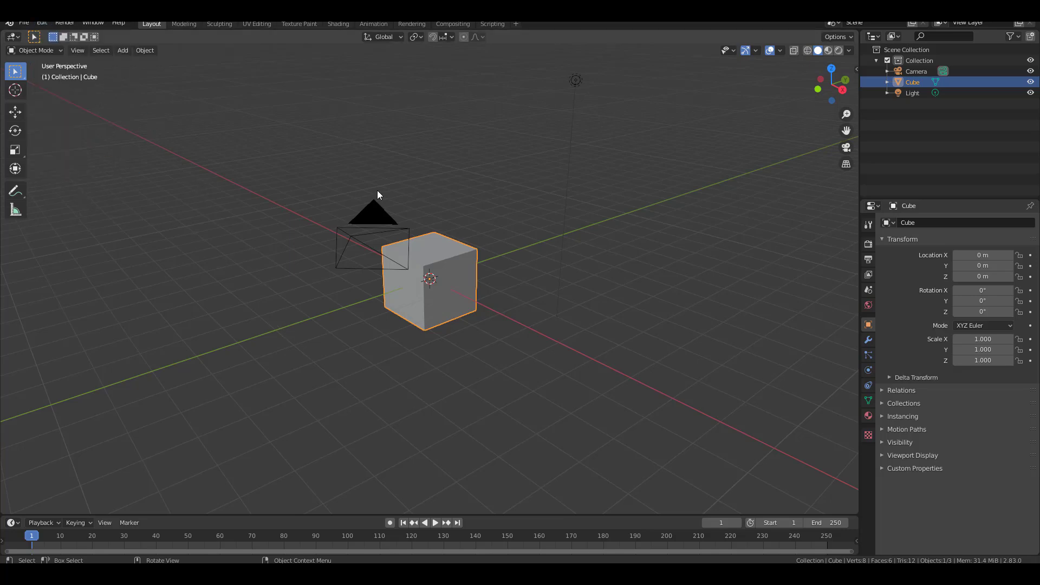
click(42, 22)
click(181, 203)
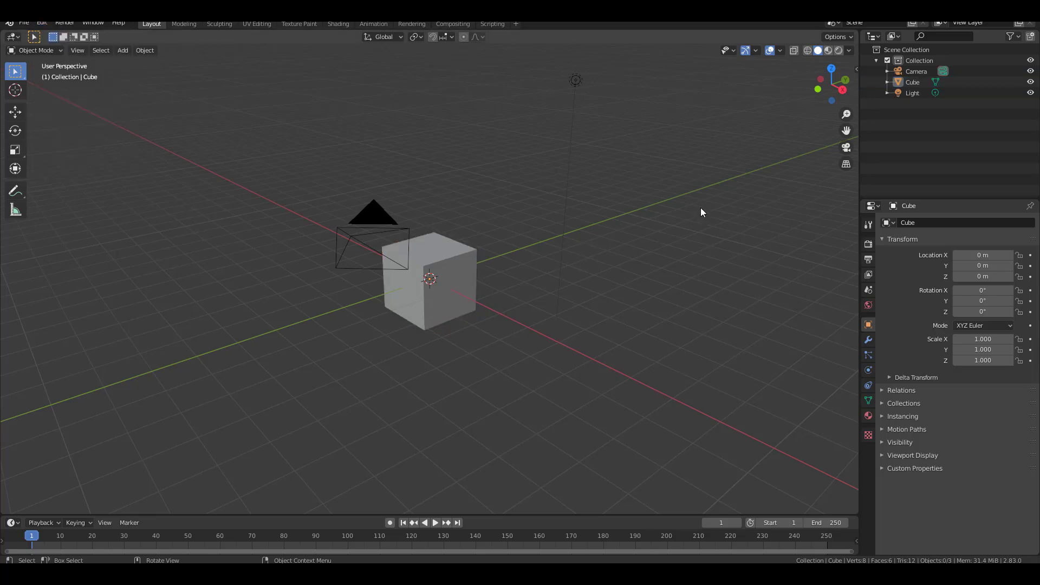
key(n)
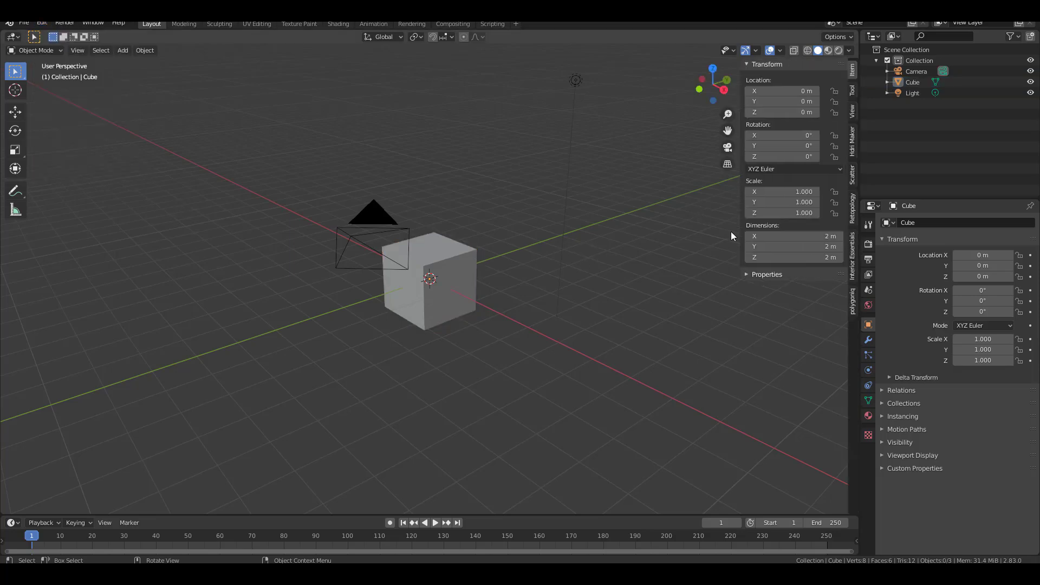
click(854, 277)
Step: Select the default cube and delete it
middle_drag(651, 269, 454, 277)
scroll(454, 276, up, 5)
scroll(457, 273, down, 2)
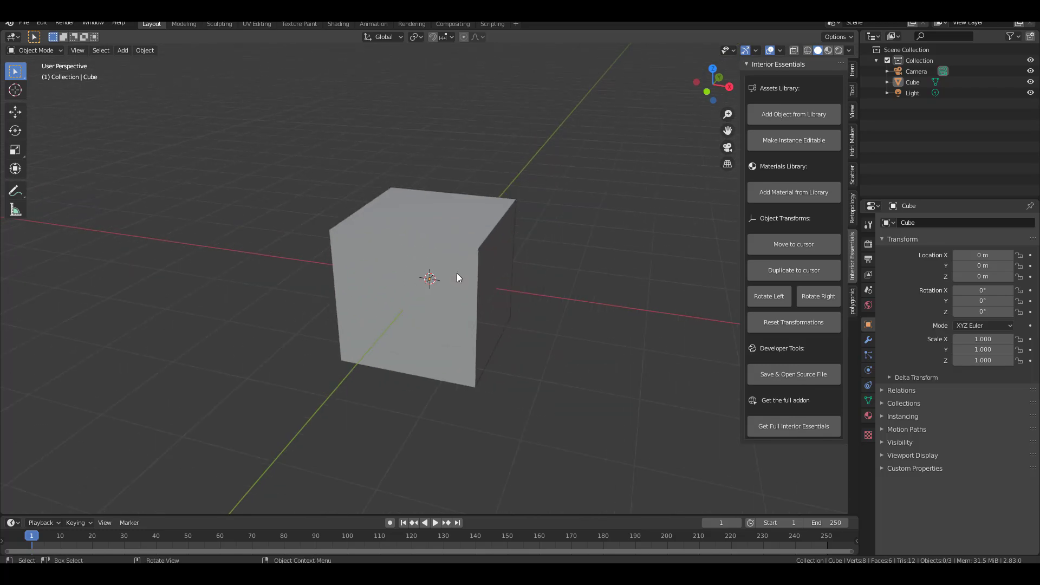
click(459, 274)
key(Delete)
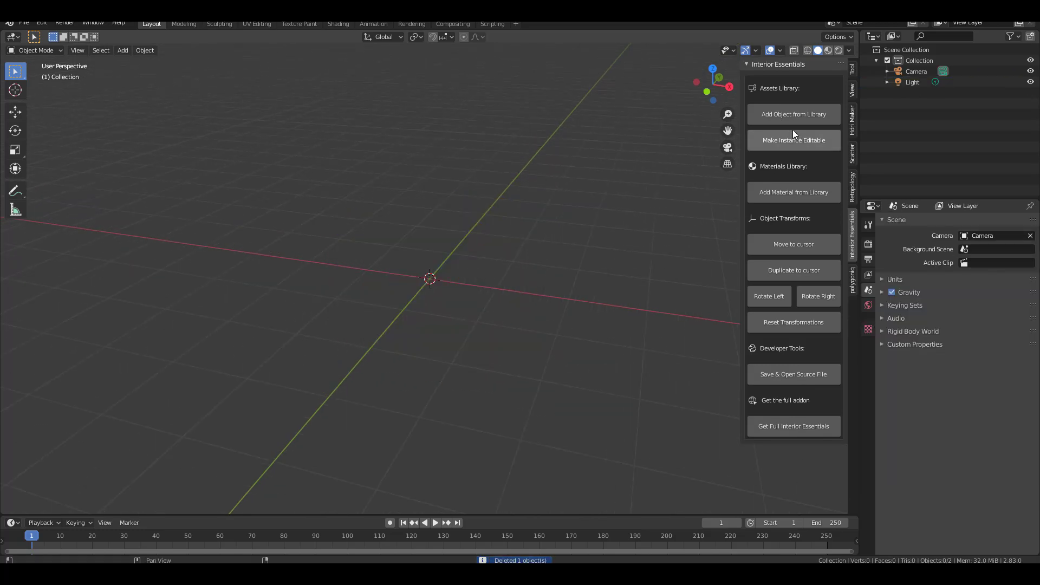
Step: Open Add Object from Library and preview the Bathroom - Armature and Bathroom - Ceramics items
click(792, 116)
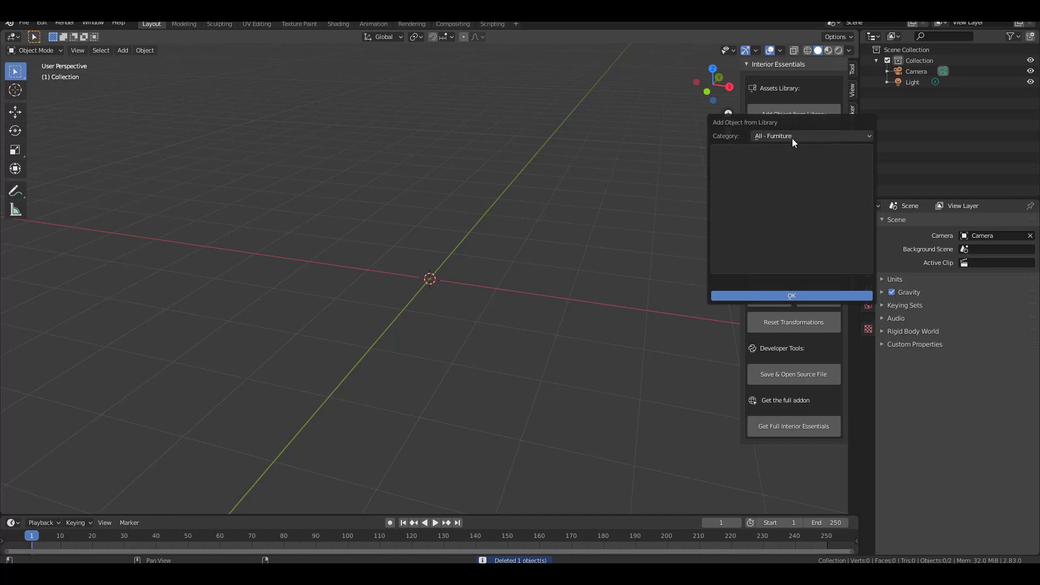
click(790, 136)
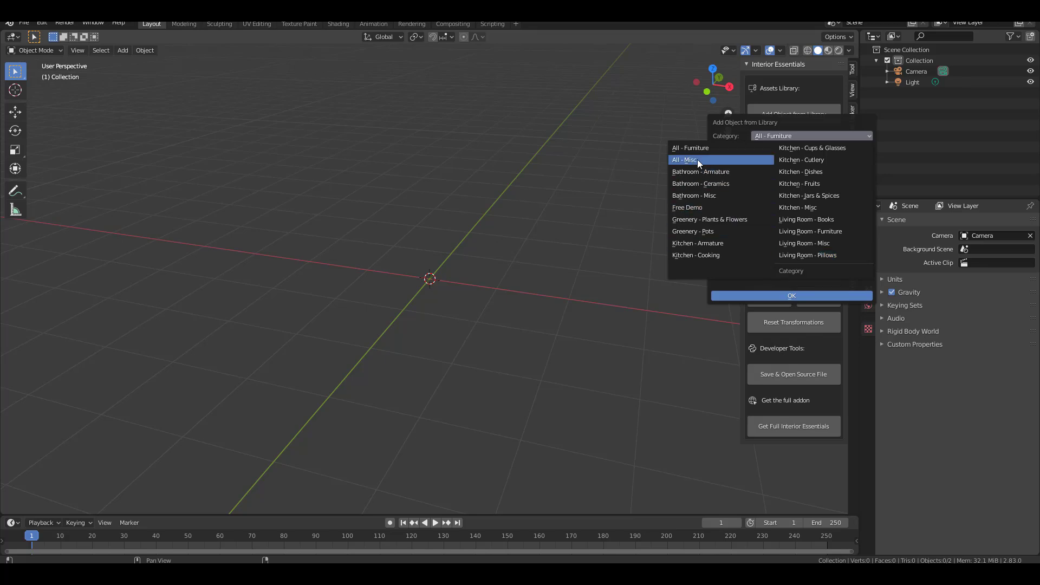
click(709, 172)
click(795, 176)
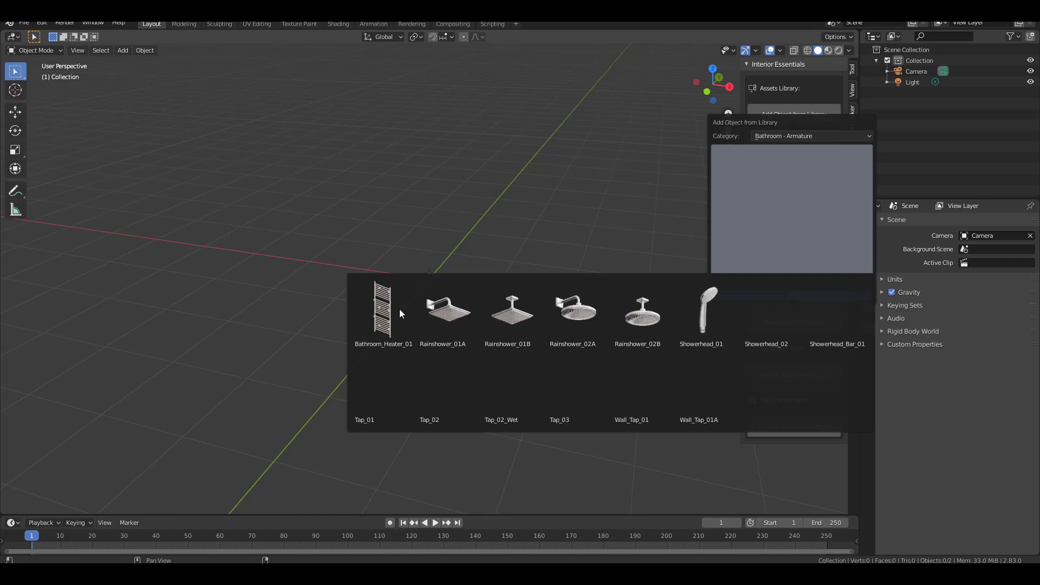
click(786, 136)
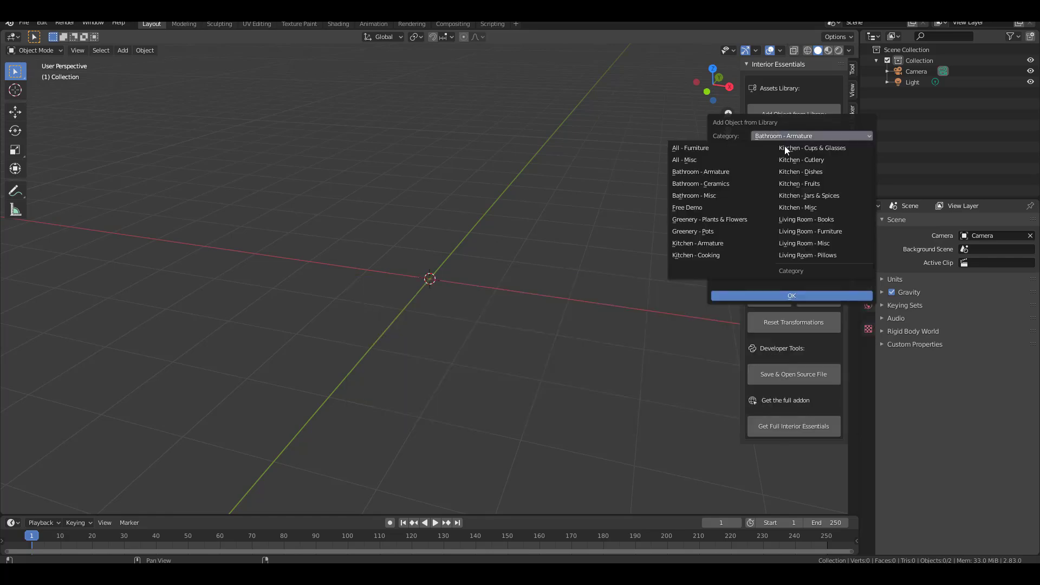
click(719, 185)
click(797, 203)
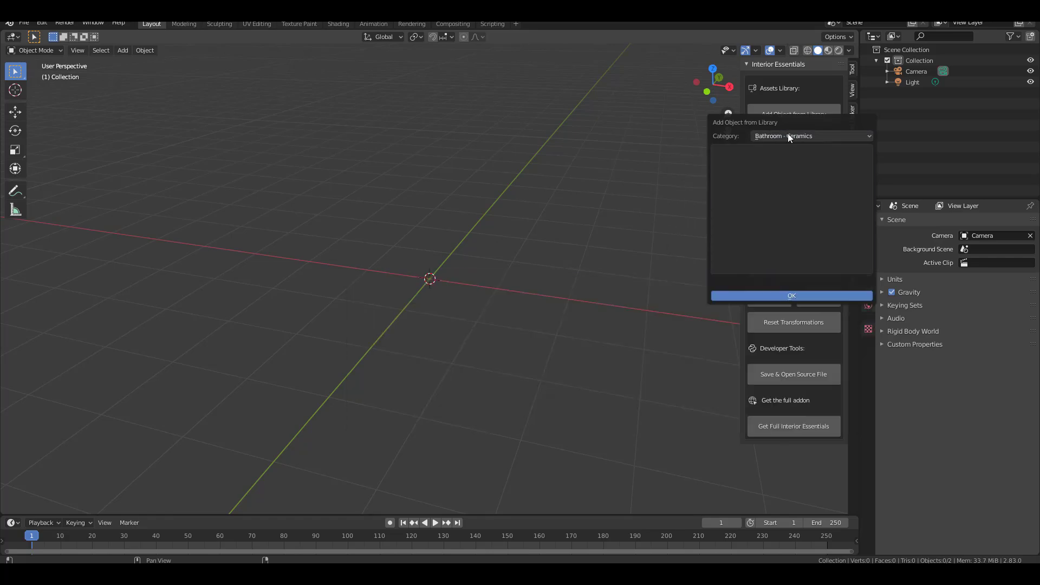
Step: Preview the All - Furniture chairs and the Kitchen - Cooking cookware
click(781, 135)
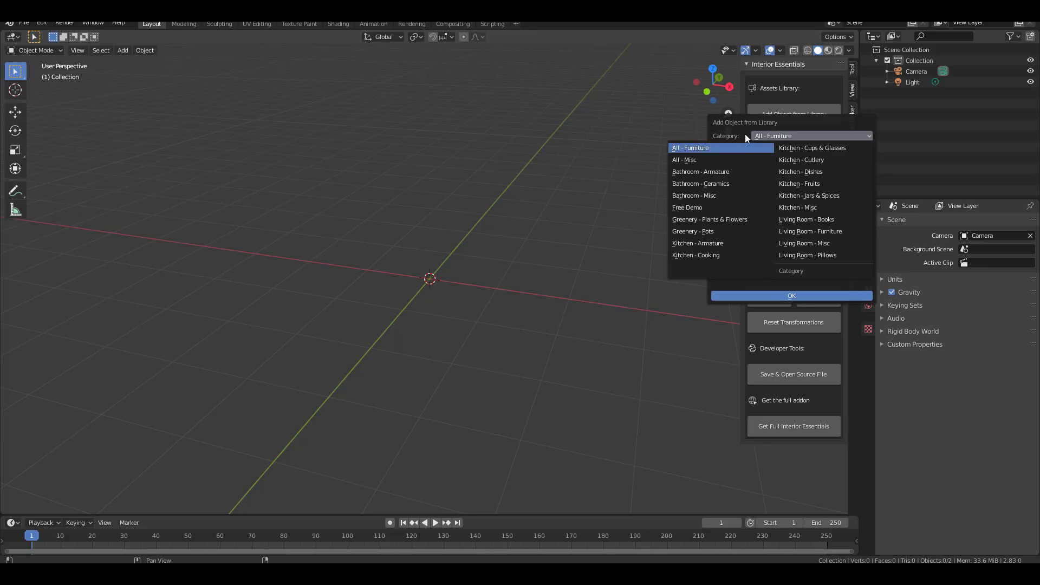
click(702, 149)
click(763, 200)
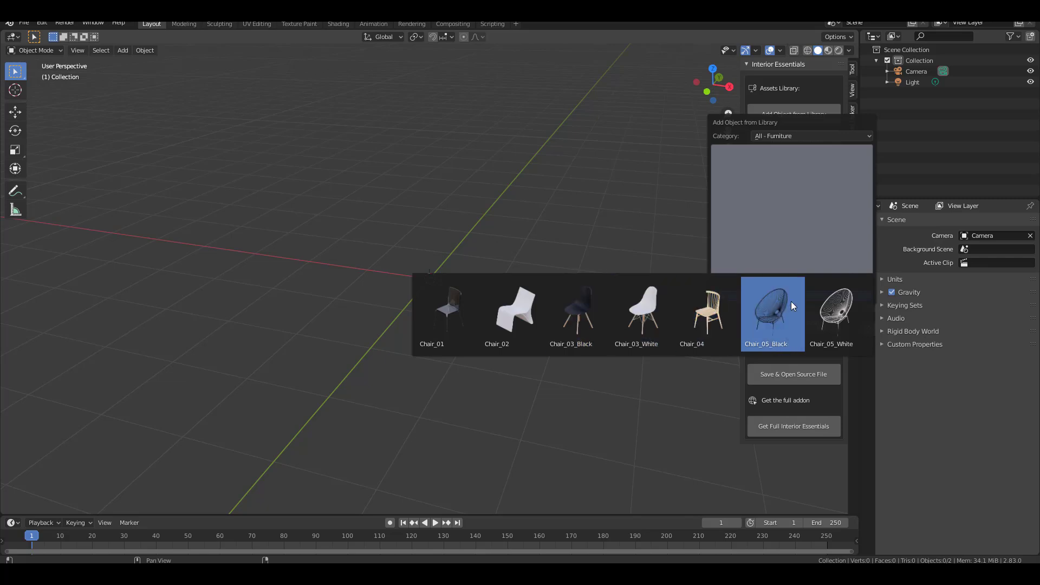
click(810, 134)
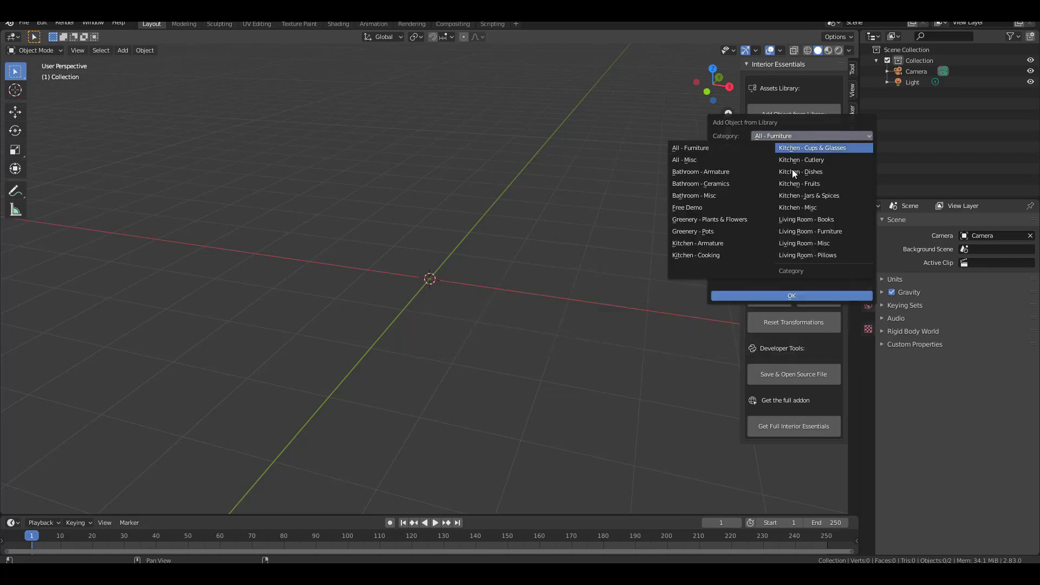
click(717, 255)
click(814, 220)
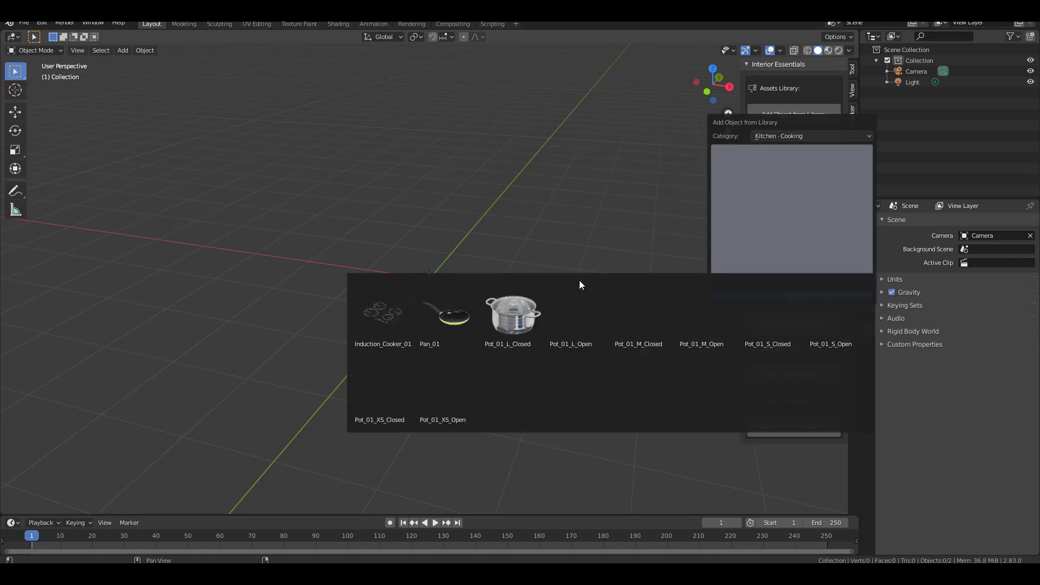
click(811, 132)
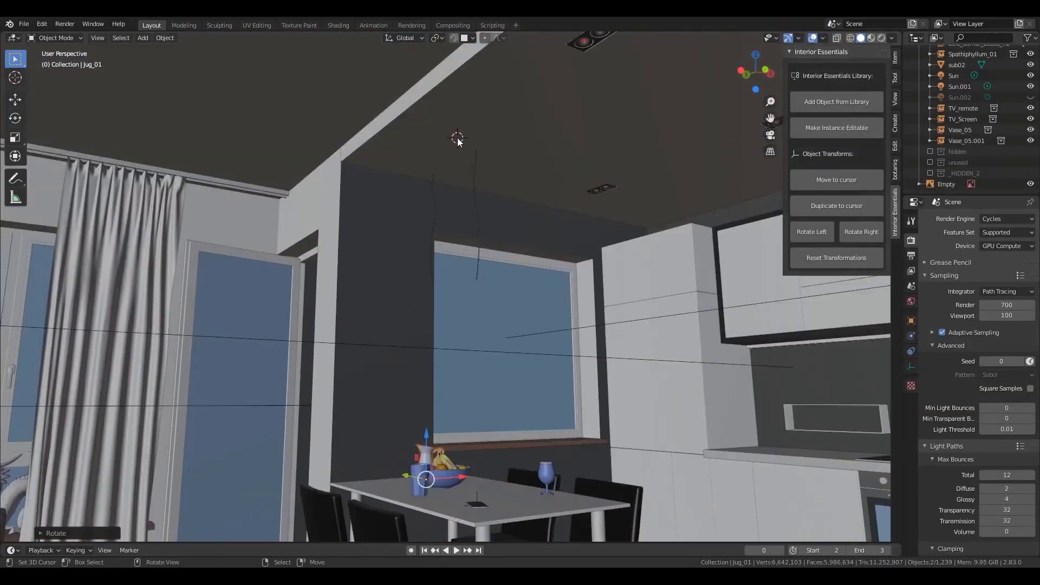
Step: Add a lamp and the Jar_01_M_Coffee jar from Kitchen - Jars & Spices
click(836, 102)
click(846, 185)
click(830, 287)
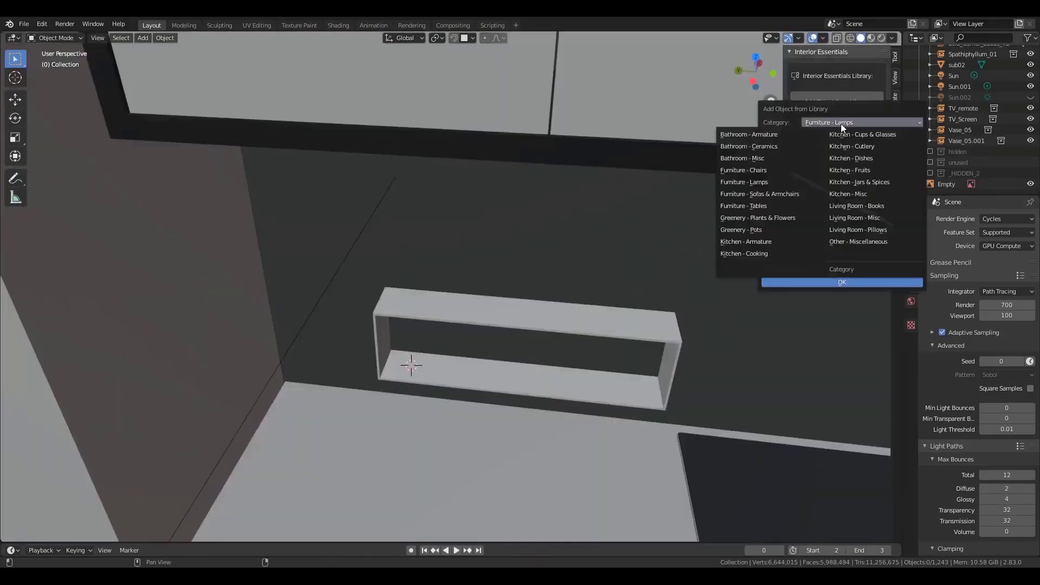
click(842, 127)
click(842, 195)
click(514, 309)
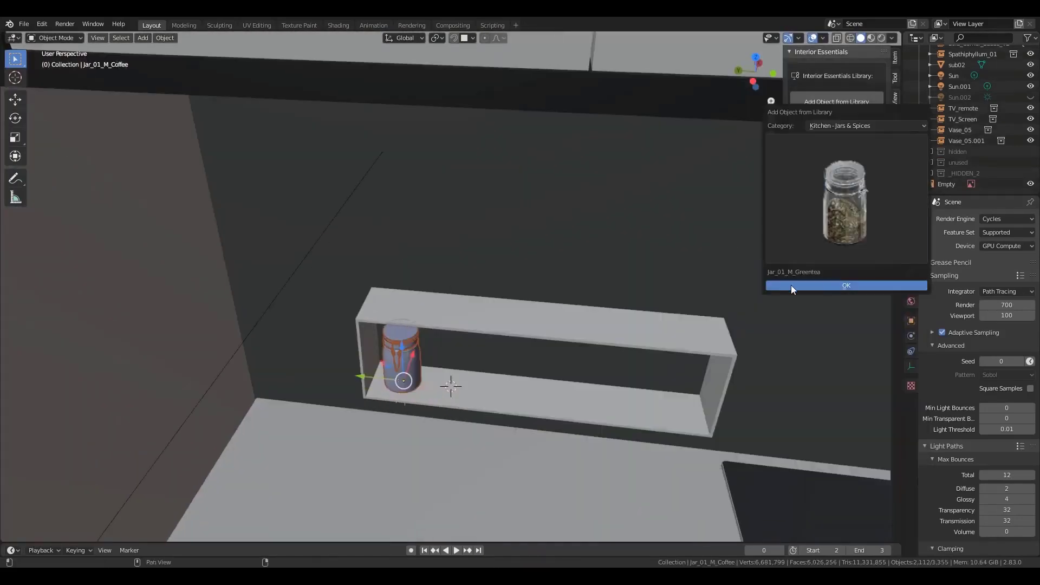
Step: Add paprika, rice and pepper jars to the shelf and a kettle at the 3D cursor
click(845, 201)
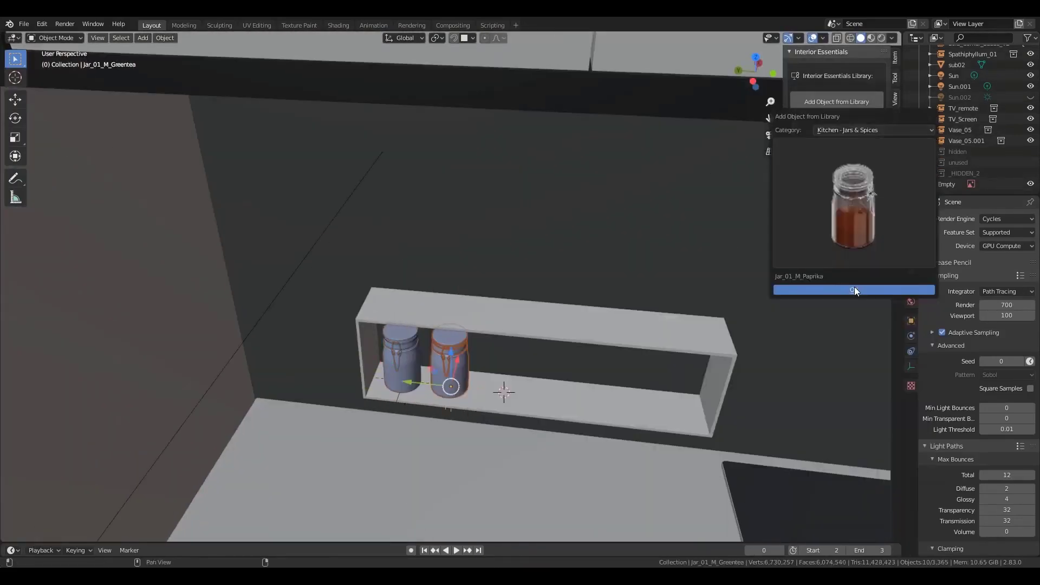
click(854, 288)
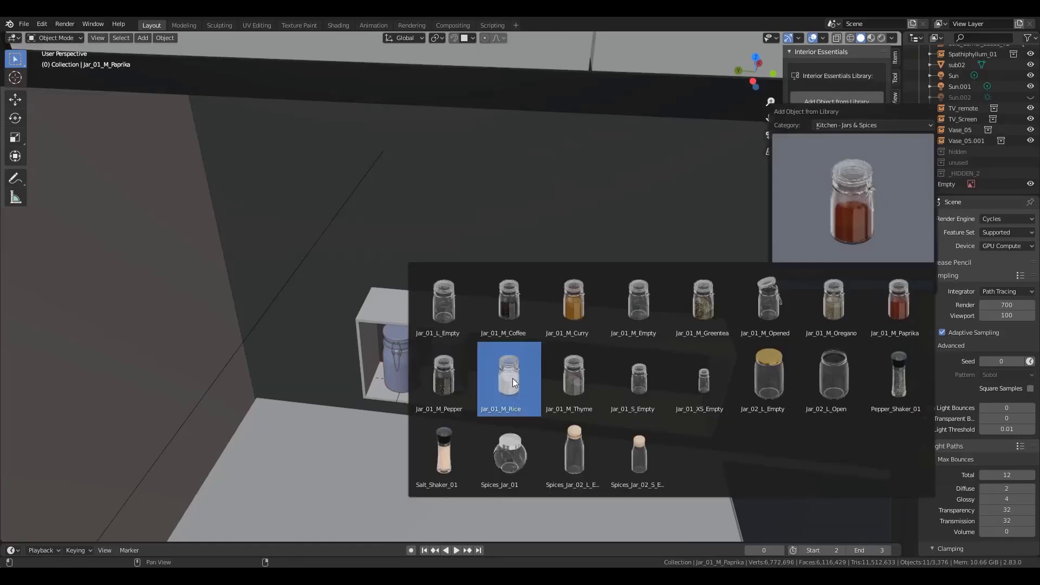
click(515, 383)
click(848, 283)
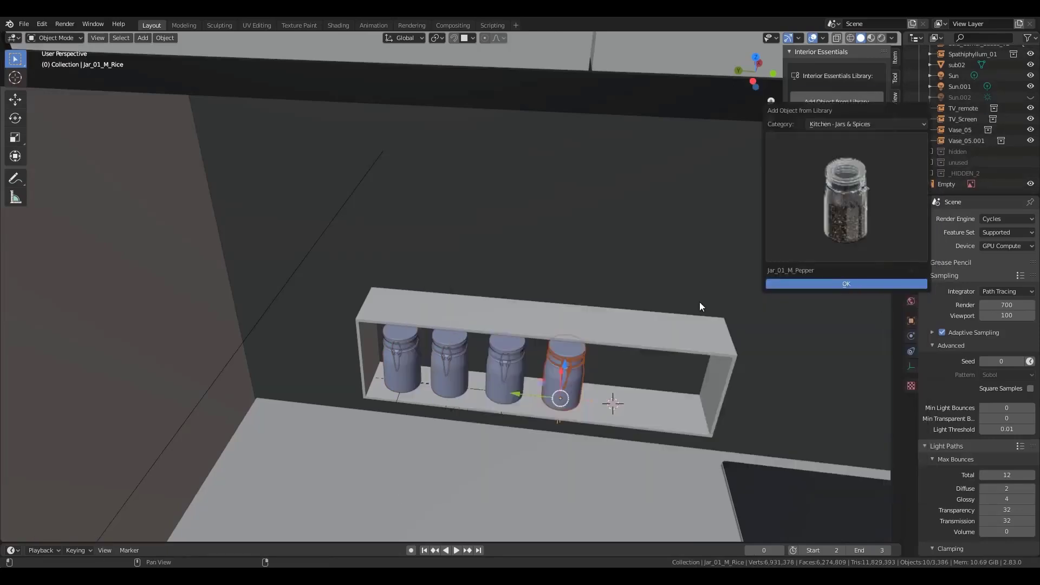
click(847, 283)
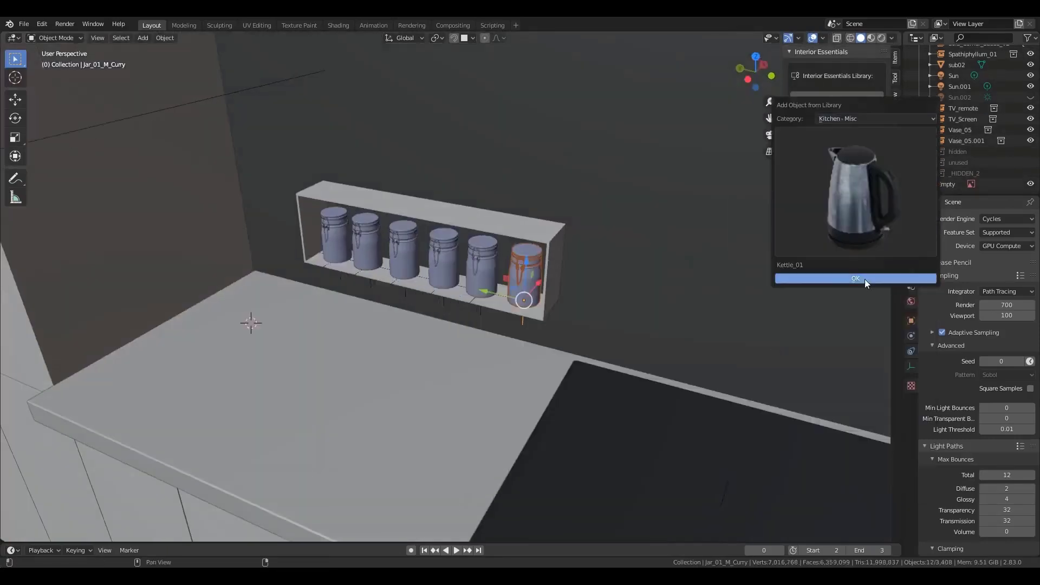
click(865, 279)
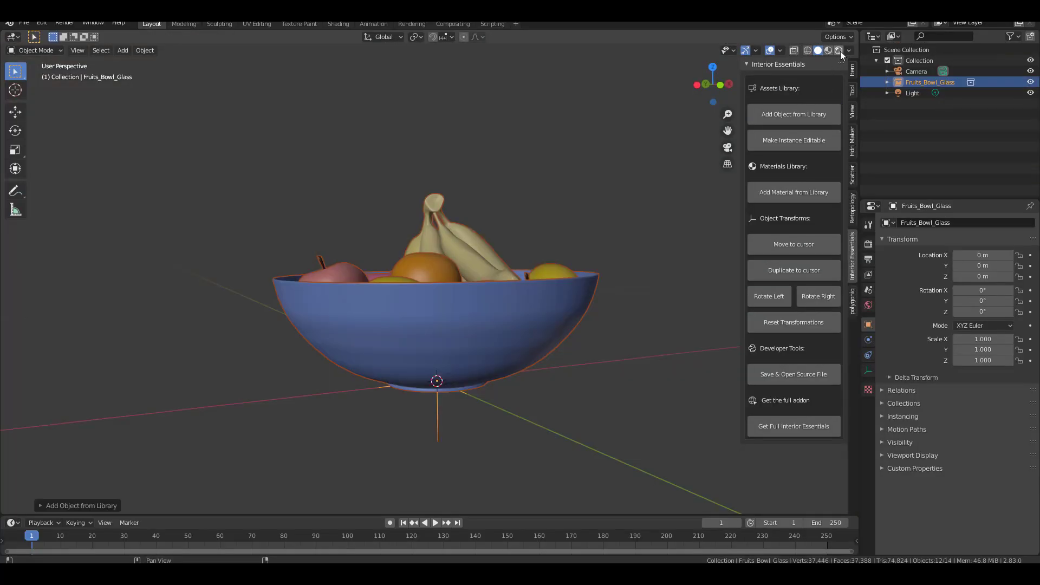
Step: Switch the viewport to Rendered shading and set the render engine to Cycles
click(839, 51)
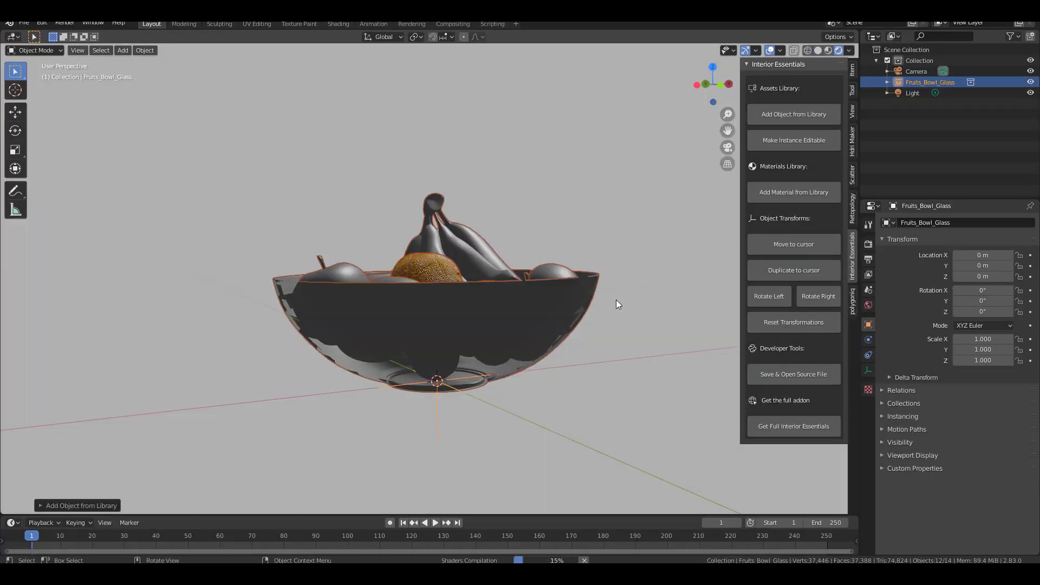
middle_drag(581, 326, 430, 288)
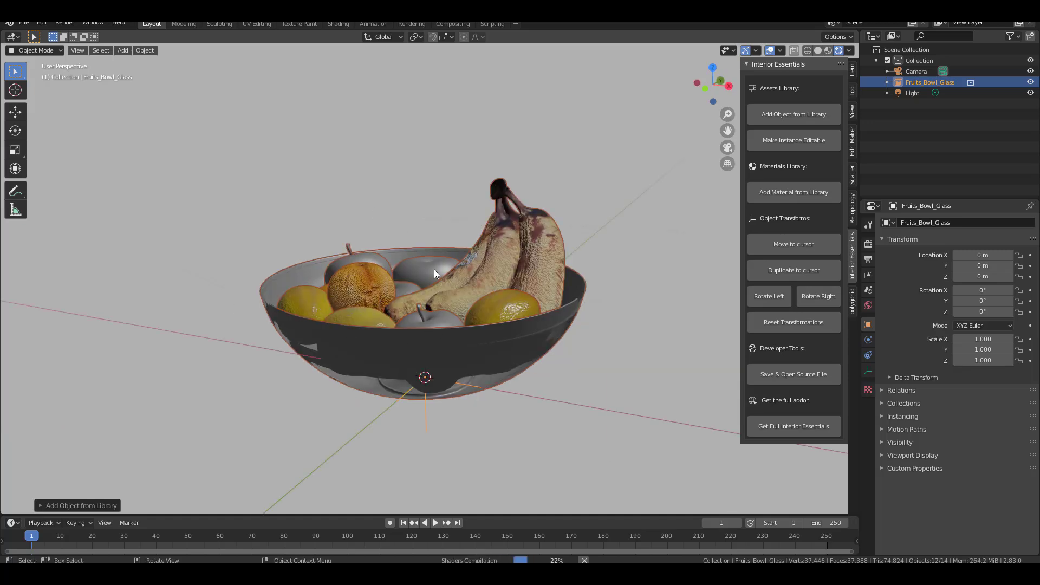
click(869, 225)
click(869, 245)
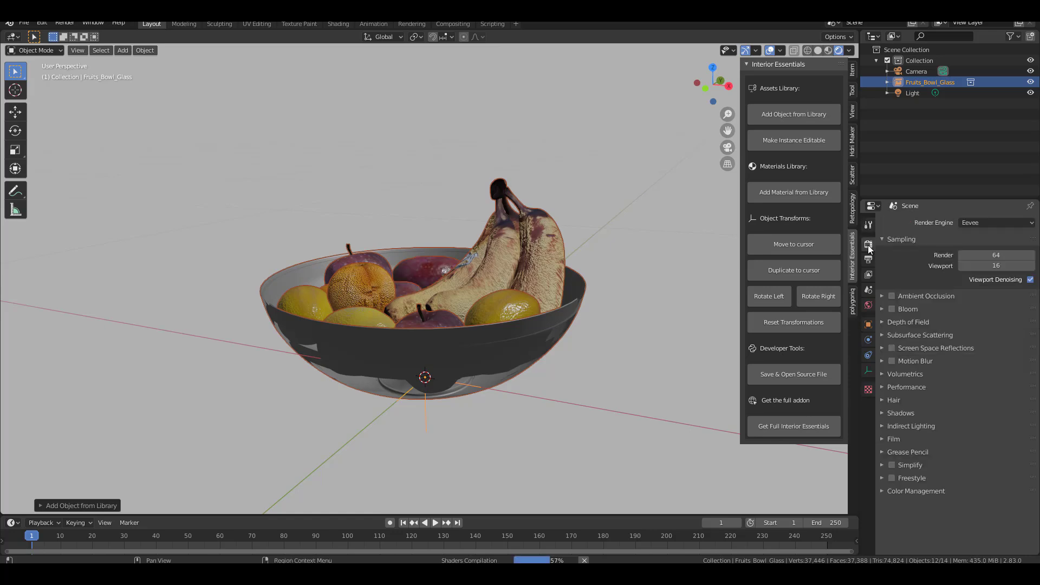
click(980, 222)
click(981, 261)
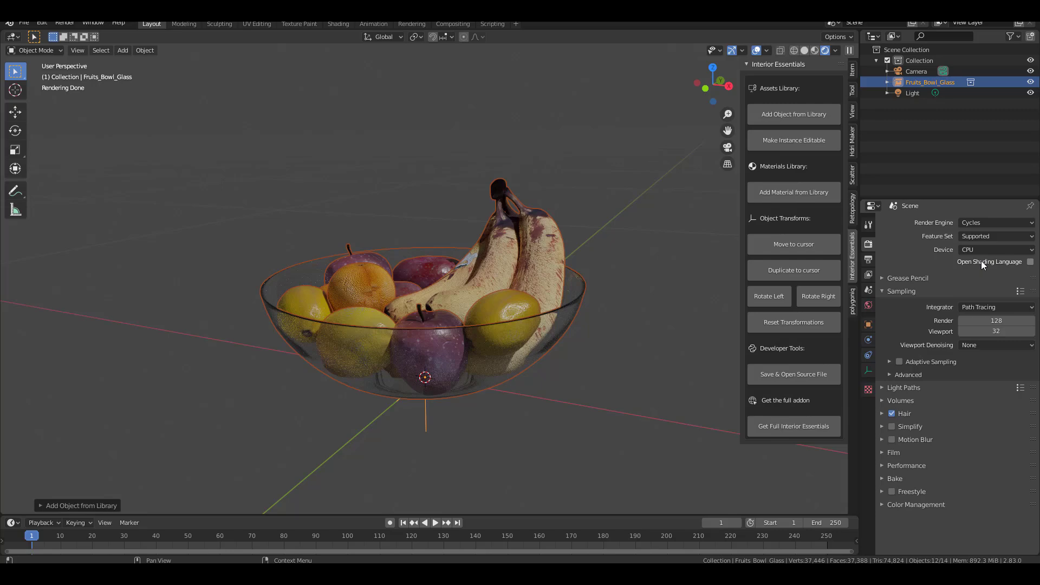
Step: Orbit and zoom around the Cycles-rendered fruit bowl from several angles
middle_drag(479, 255, 533, 297)
scroll(489, 285, down, 3)
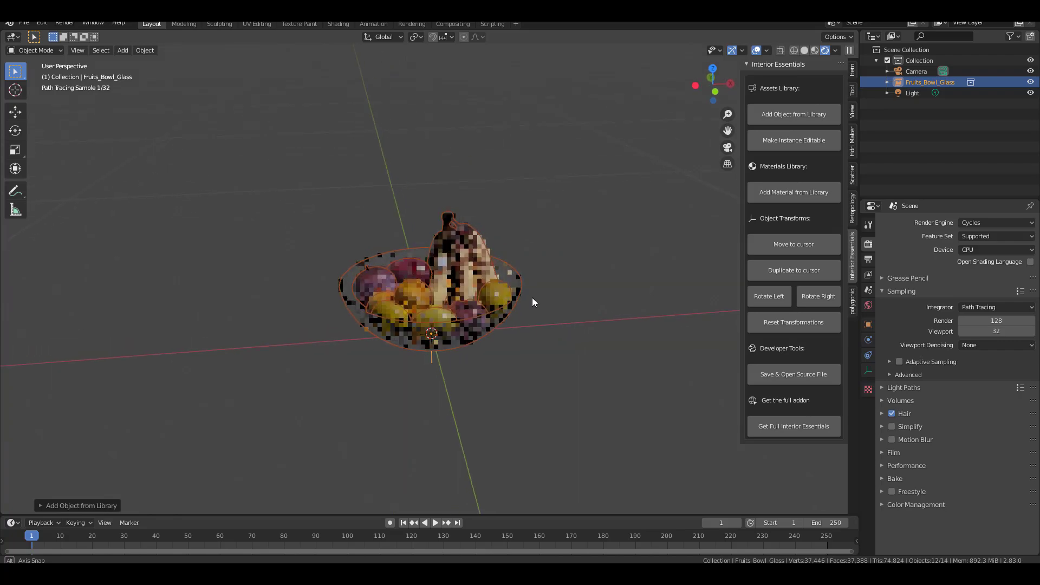
scroll(520, 293, up, 3)
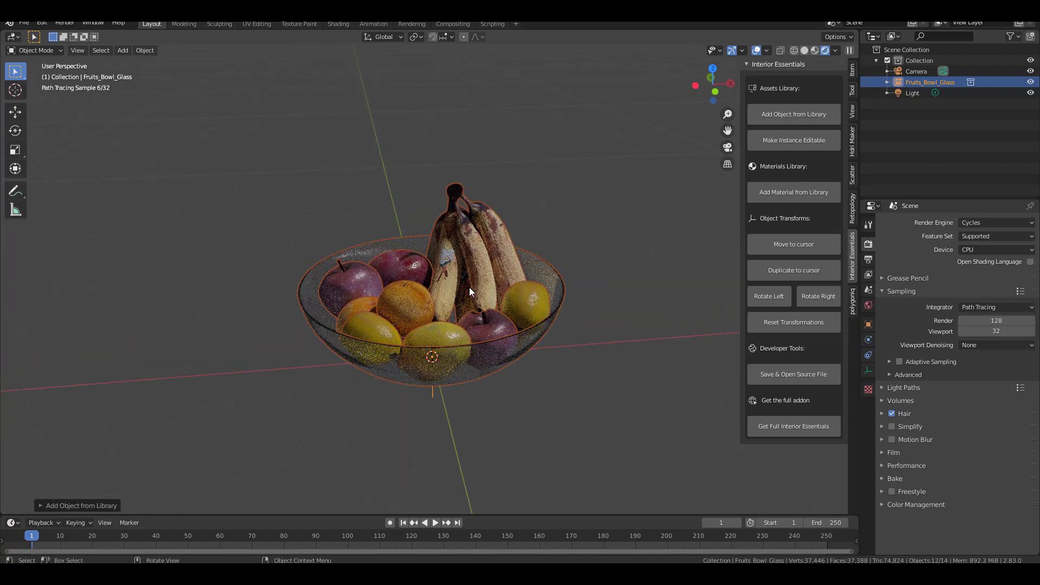
middle_drag(467, 238, 520, 261)
scroll(477, 264, up, 3)
scroll(477, 265, down, 5)
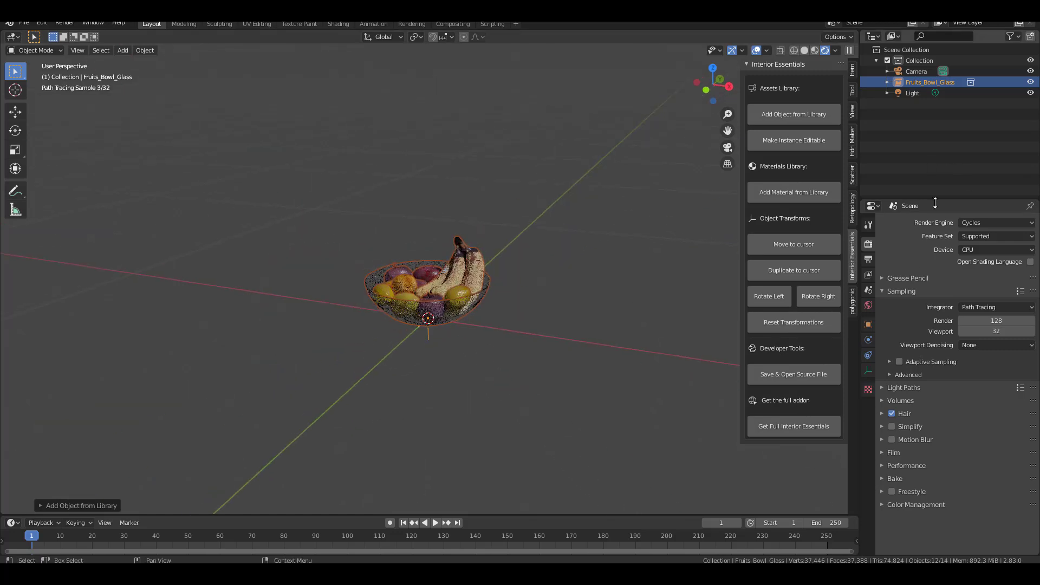
Step: Return to Solid shading and view the bowl from nearly top-down
click(804, 51)
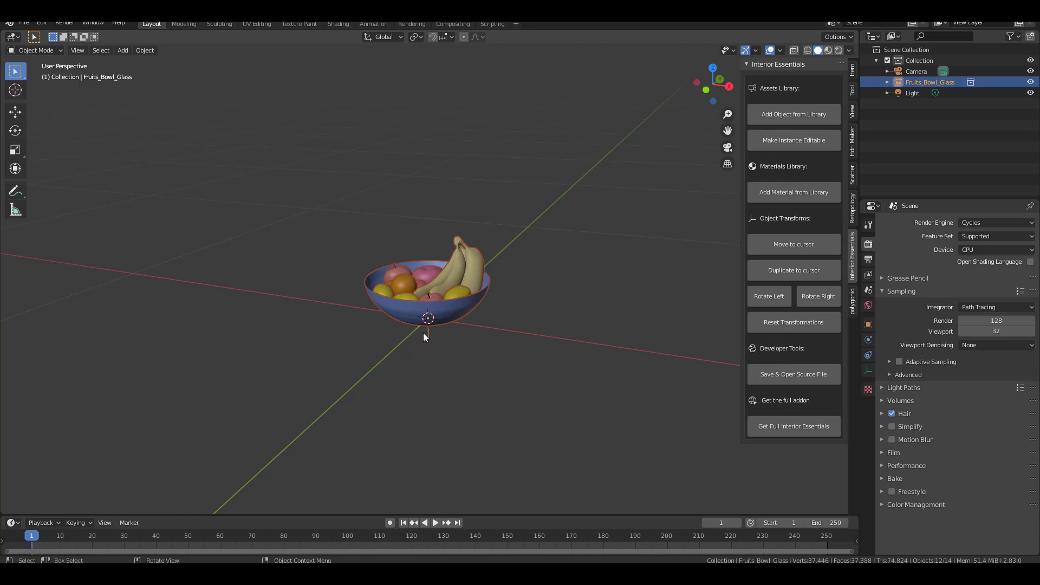
middle_drag(424, 332, 473, 362)
scroll(418, 287, up, 3)
scroll(418, 285, up, 1)
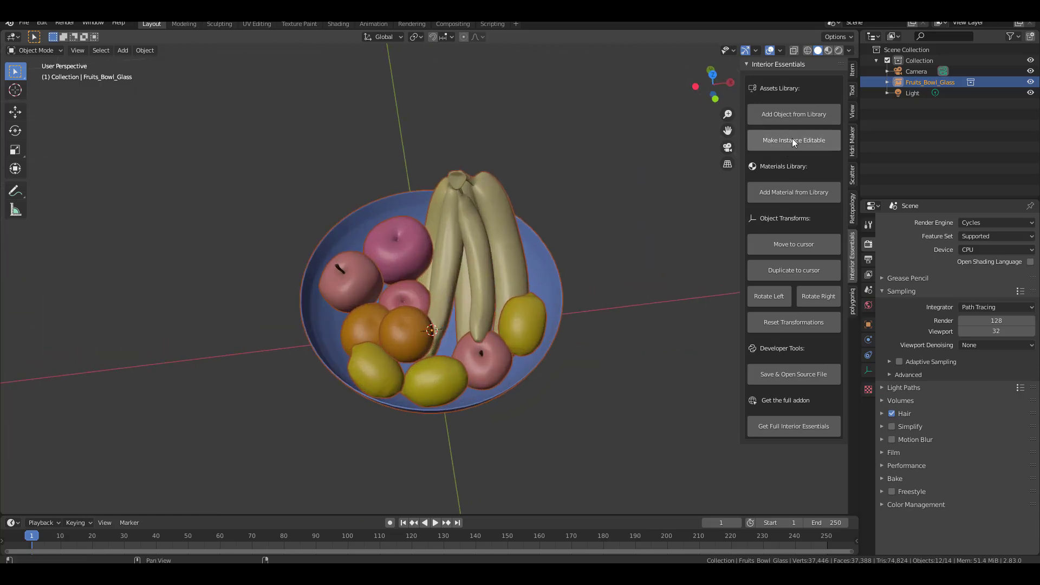
Step: Make the bowl instance editable and inspect the Cylinder.002 mesh in Edit Mode
click(799, 143)
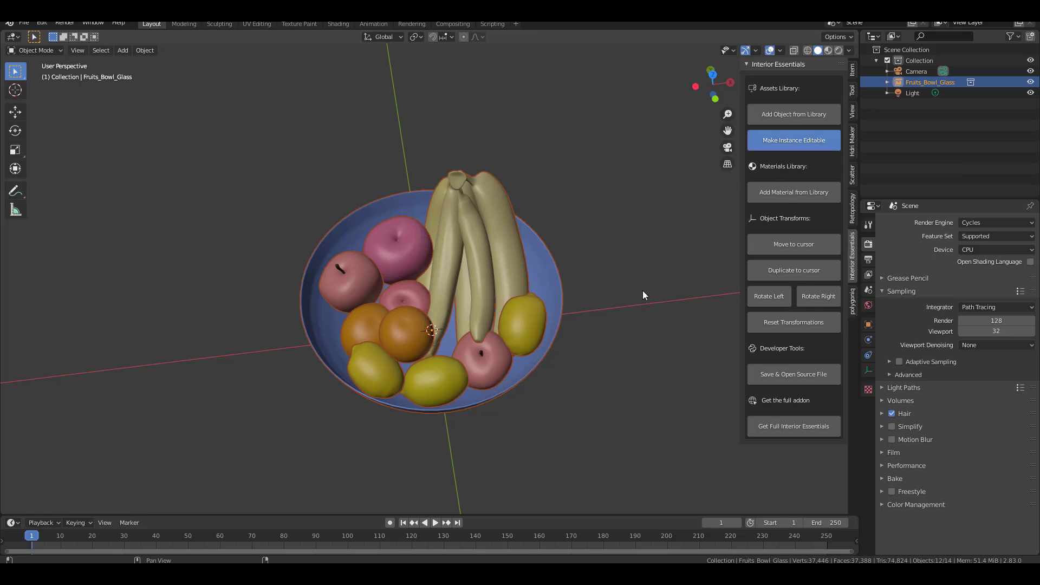
middle_drag(620, 330, 616, 301)
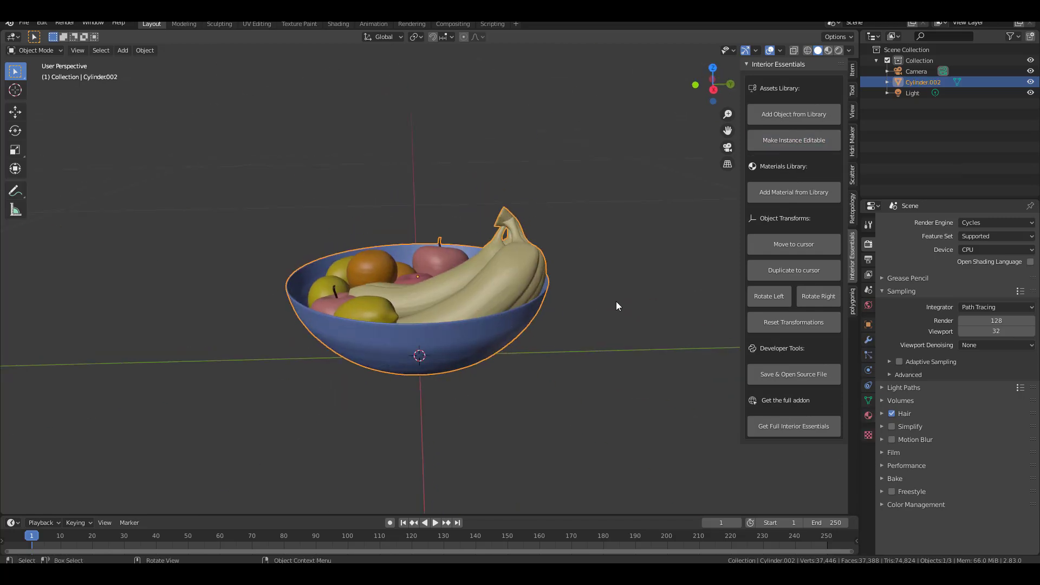
key(Tab)
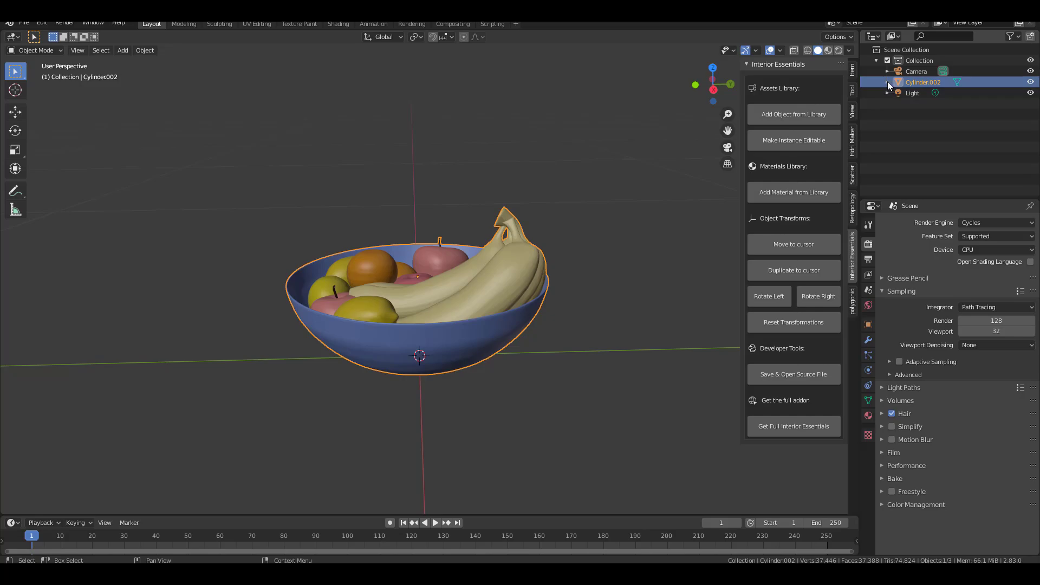
click(888, 81)
middle_drag(495, 325, 534, 359)
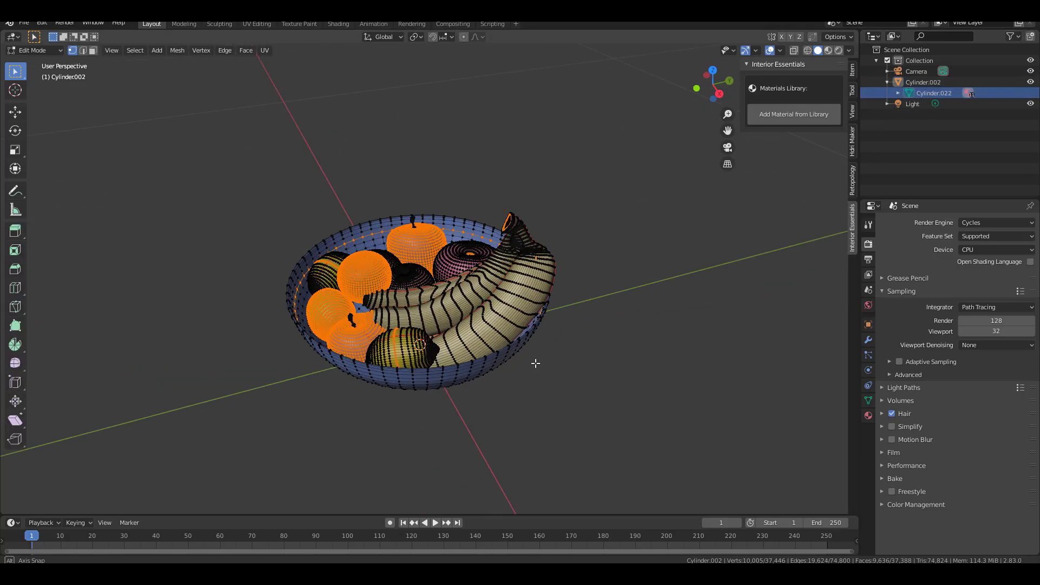
scroll(500, 293, up, 6)
scroll(500, 293, down, 4)
middle_drag(500, 293, 754, 265)
scroll(754, 264, up, 3)
middle_drag(585, 245, 585, 287)
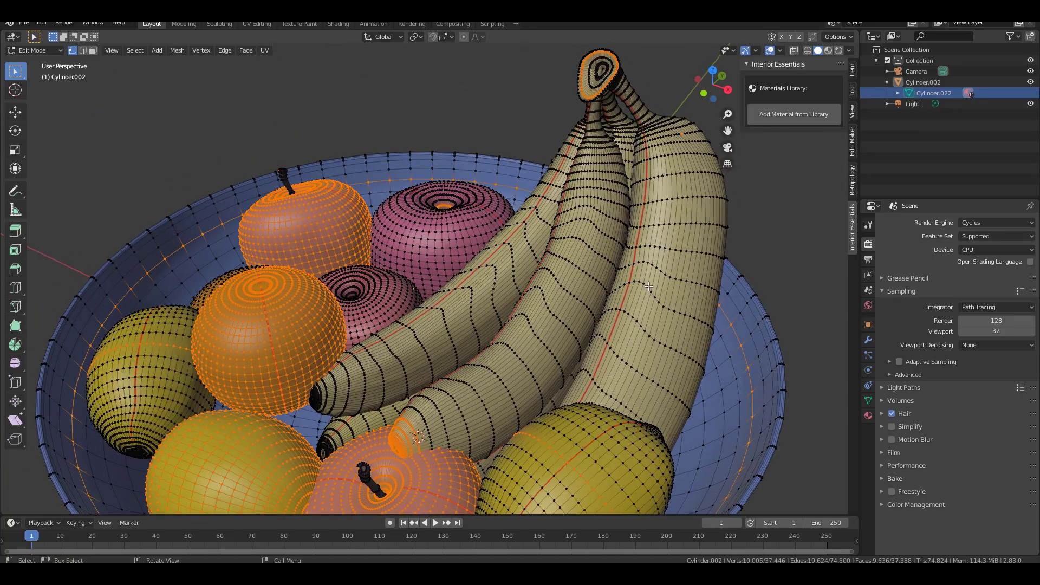
scroll(586, 288, down, 4)
Step: Select Cylinder.002 in the outliner and return to Object Mode
click(921, 82)
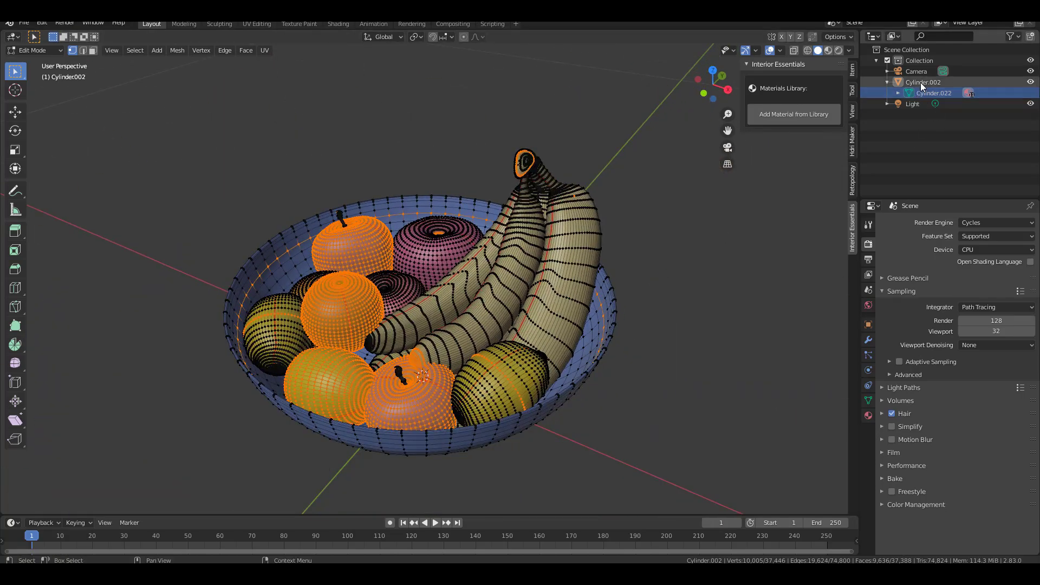
click(886, 82)
key(Tab)
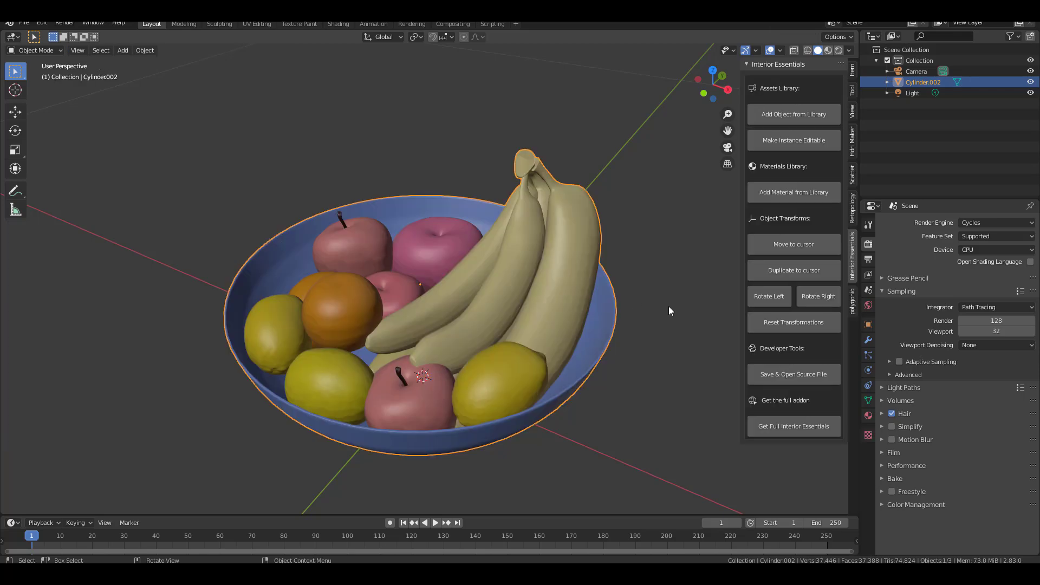
scroll(654, 287, down, 5)
middle_drag(547, 324, 597, 318)
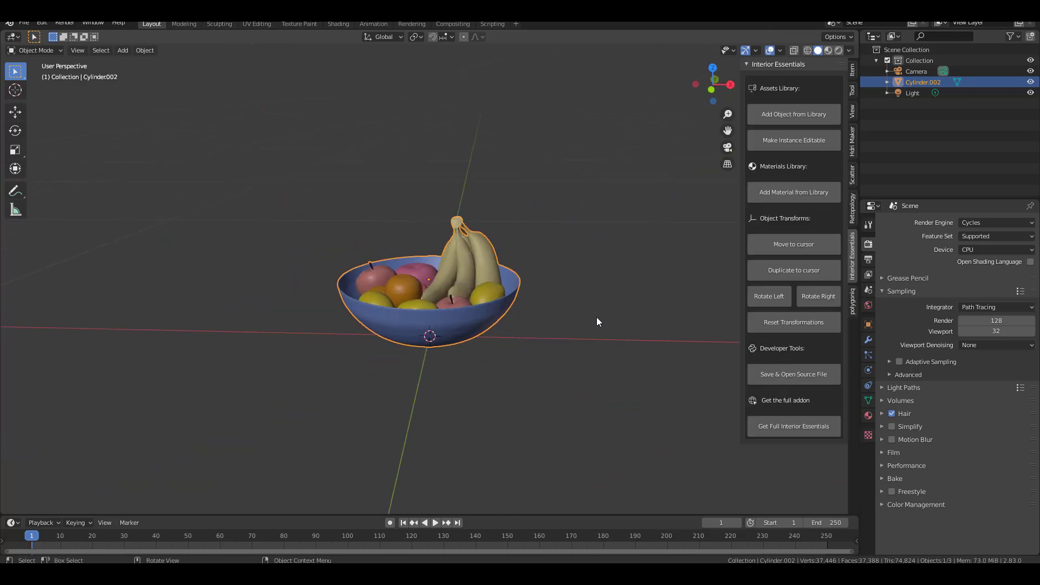
Step: Delete the fruit bowl and add a ground plane to the scene
key(Delete)
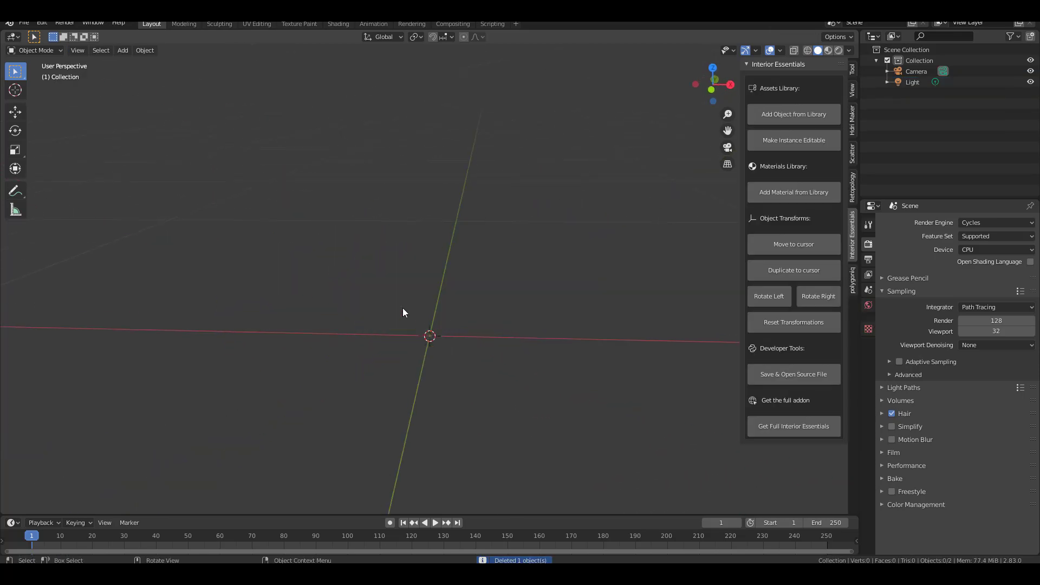
key(shift+a)
click(454, 304)
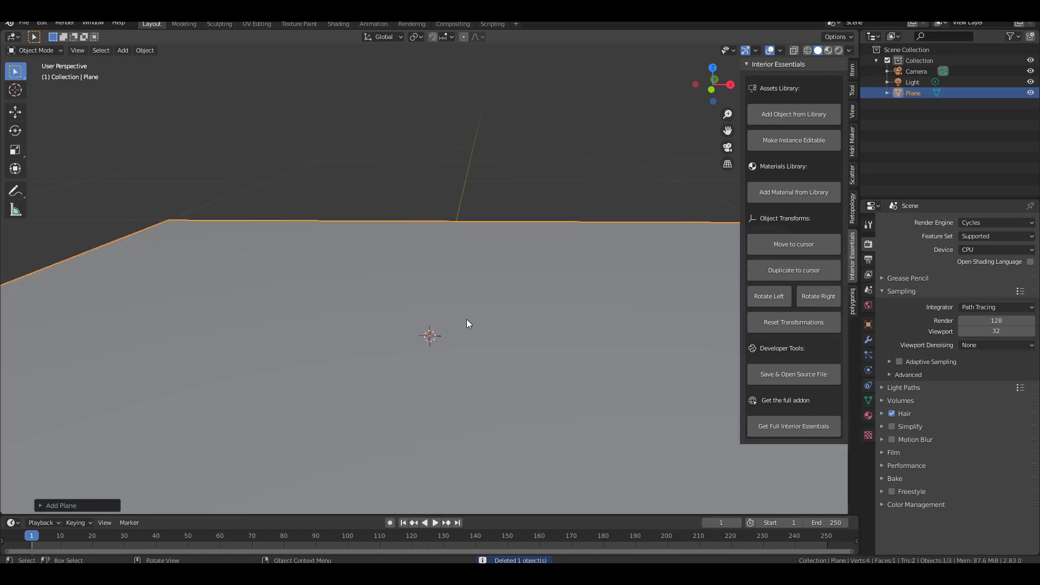
scroll(483, 320, down, 4)
middle_drag(483, 330, 529, 285)
scroll(424, 314, up, 2)
Step: Add a cube, scale it down and lift it along Z to rest on the plane
key(shift+a)
click(466, 327)
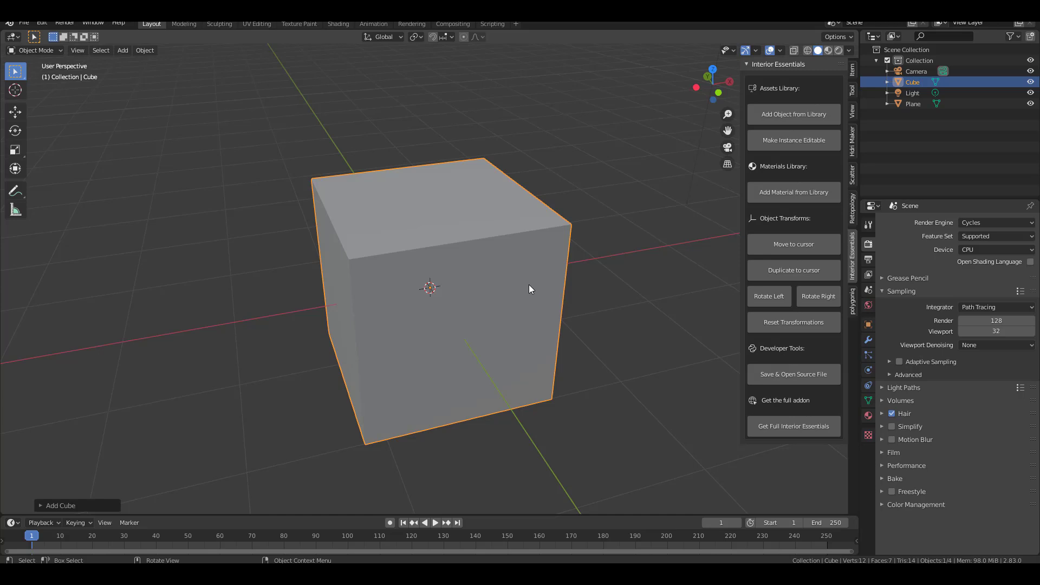
key(s)
click(443, 281)
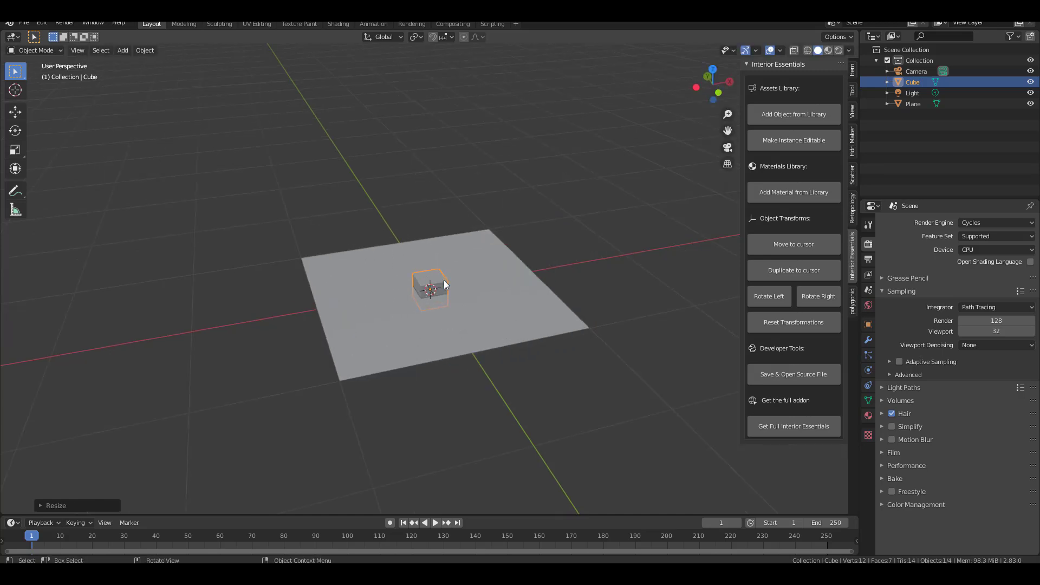
scroll(444, 280, up, 3)
middle_drag(443, 281, 432, 269)
click(15, 112)
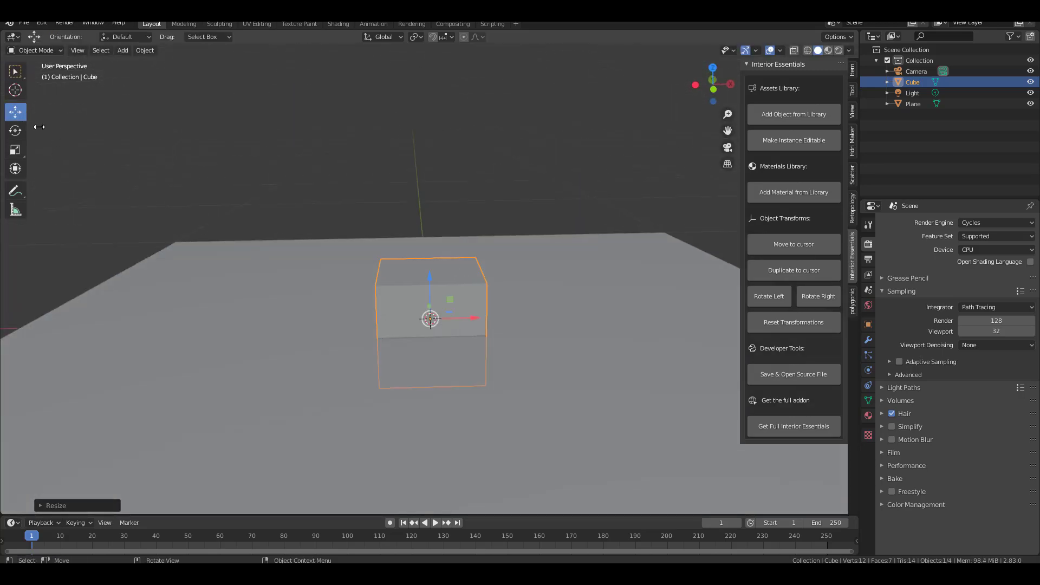
drag(426, 275, 449, 223)
middle_drag(450, 223, 499, 304)
click(500, 304)
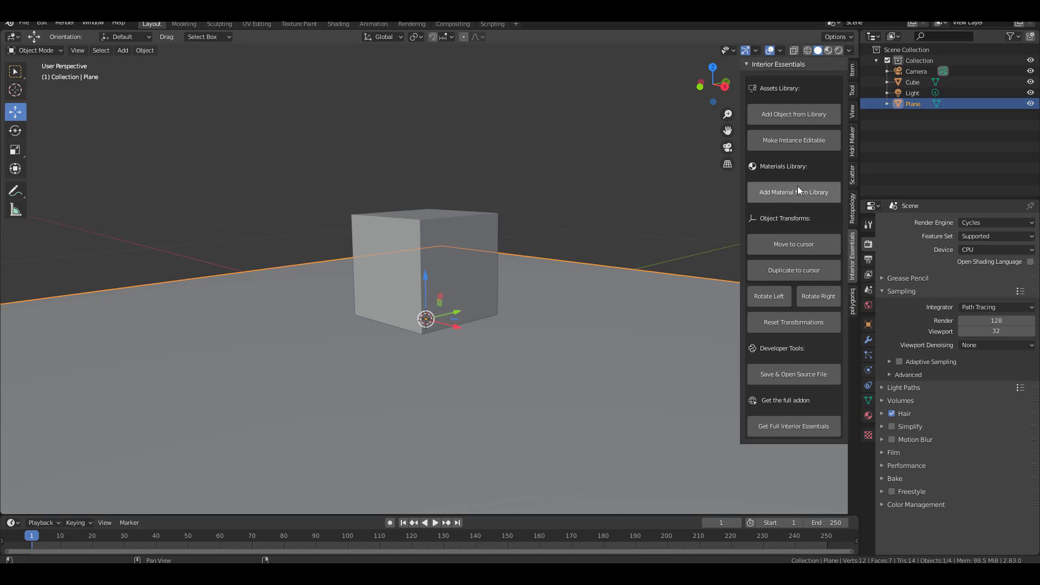
Step: Apply the IE_Plywood_03 library material to the plane and switch to Material Preview shading
click(776, 192)
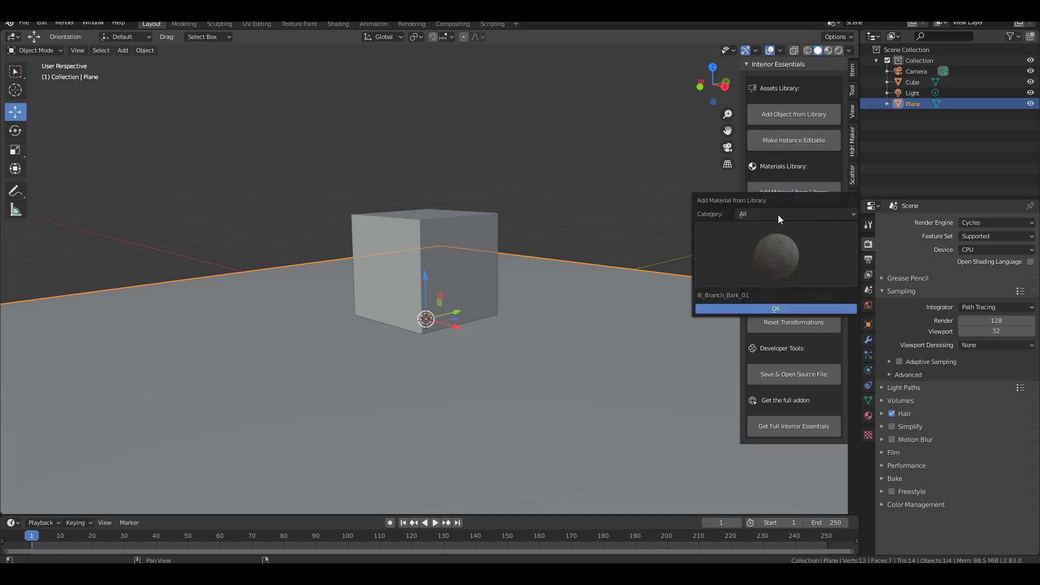
click(771, 257)
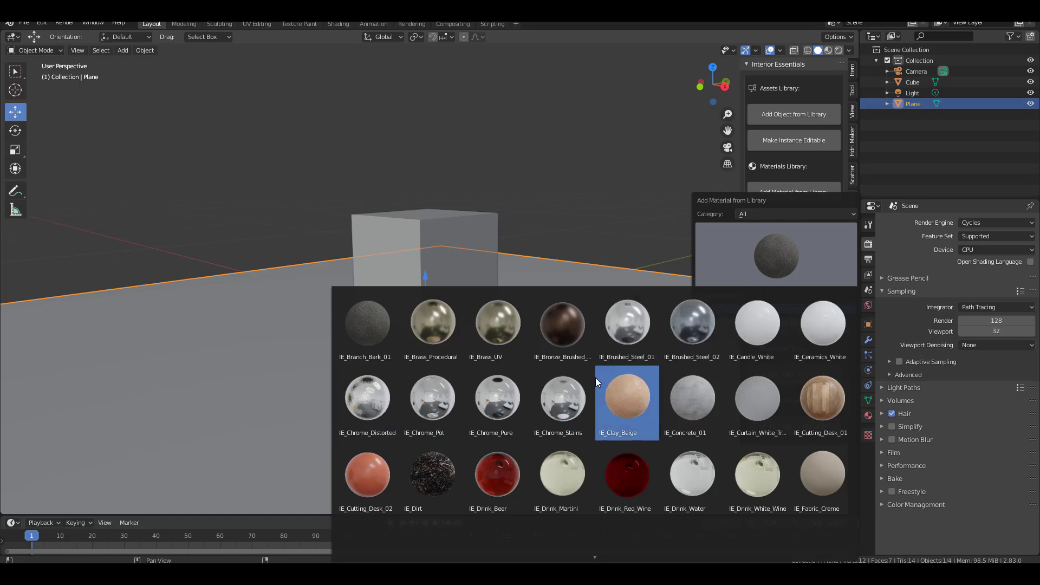
mouse_move(595, 557)
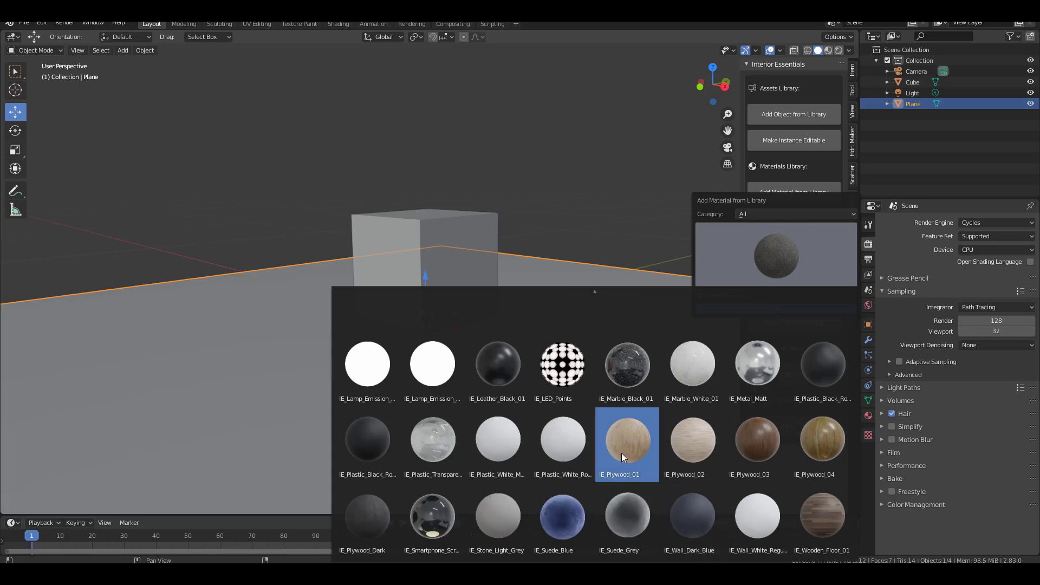
click(757, 450)
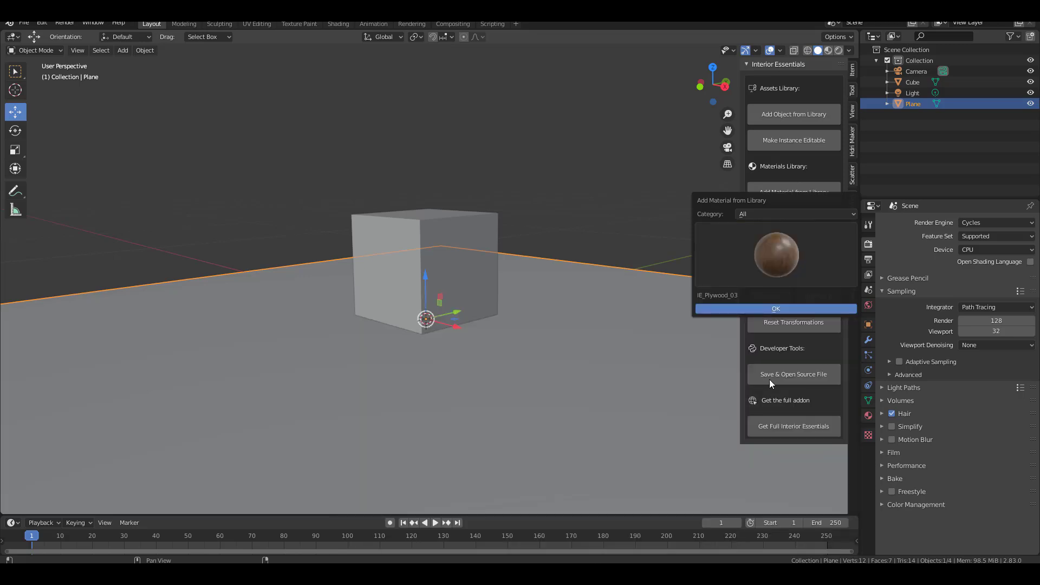
click(761, 309)
middle_drag(548, 333, 843, 47)
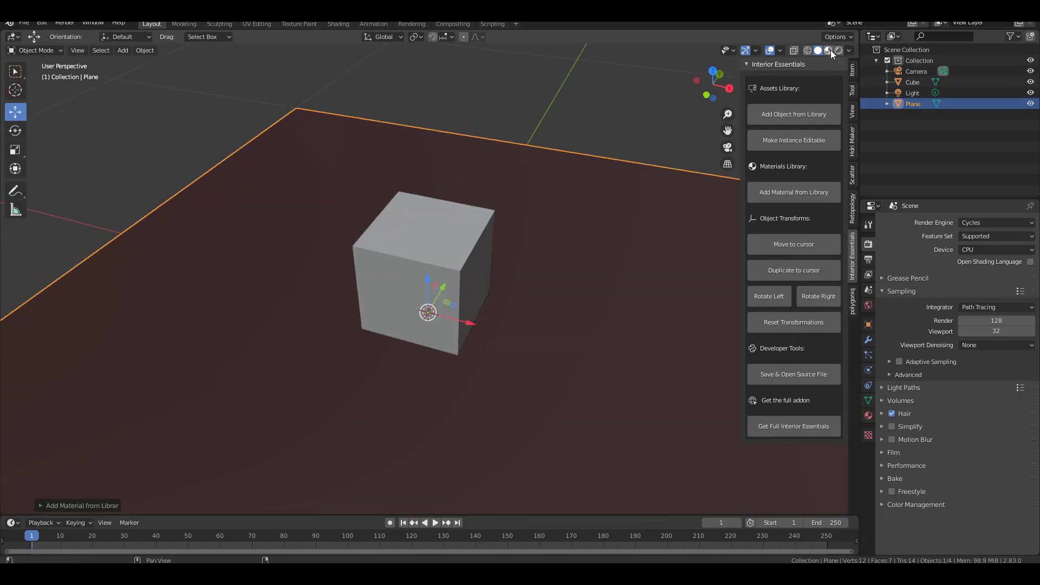
click(829, 50)
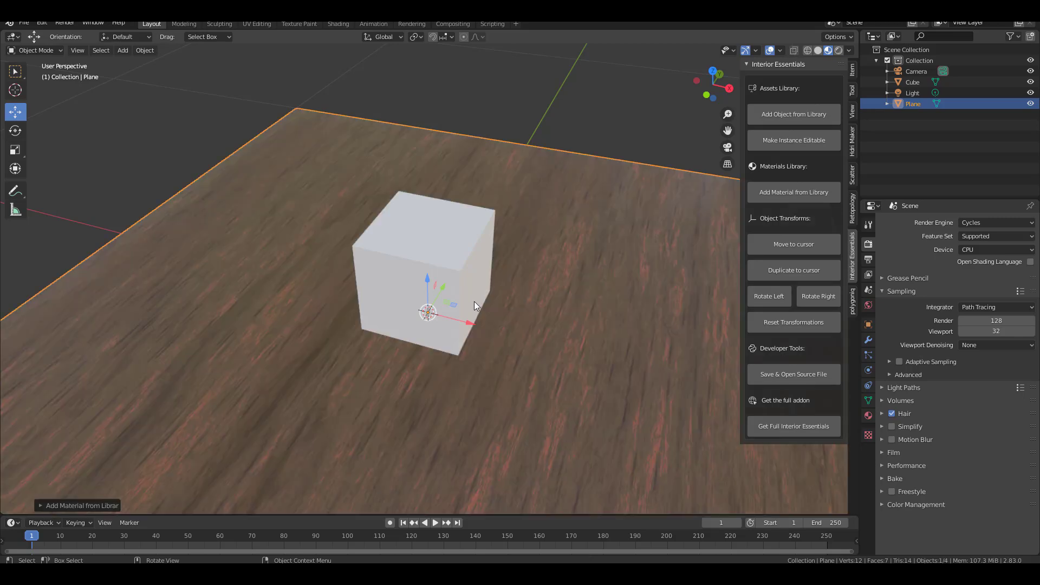
Step: Select the cube and pick IE_Cutting_Desk_01 in the material library
click(436, 236)
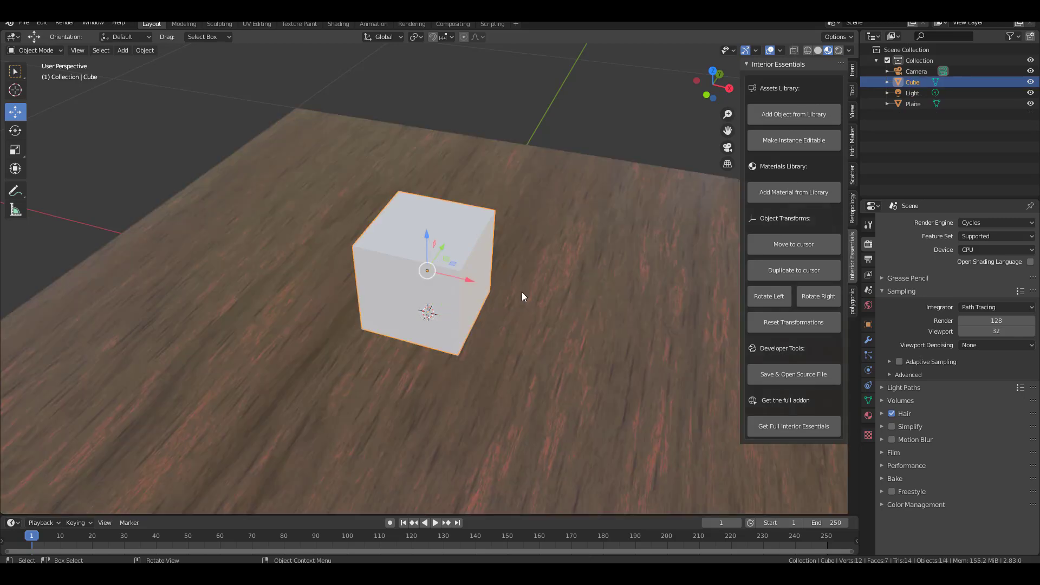
click(785, 195)
click(789, 242)
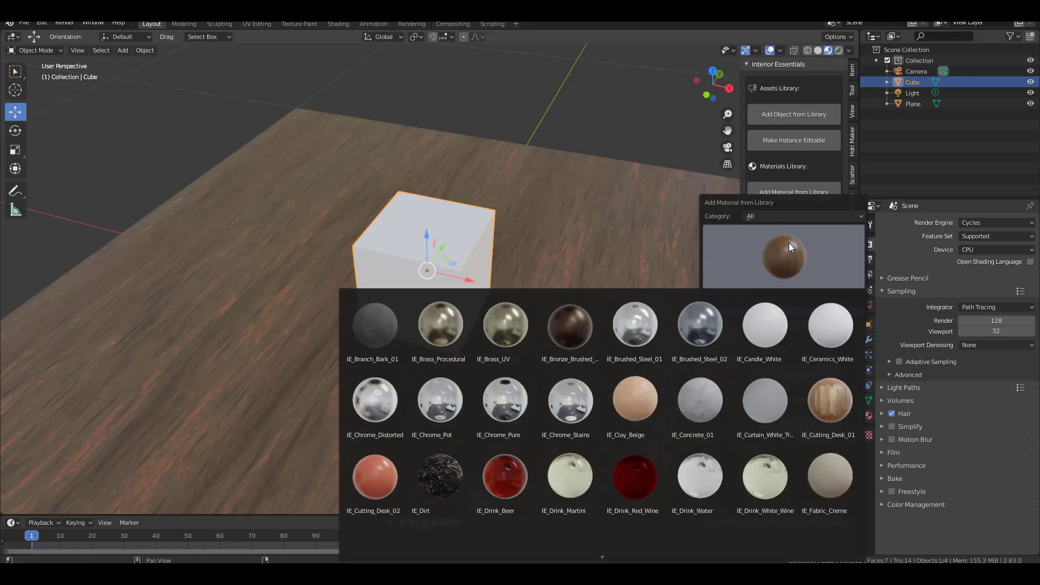
click(836, 402)
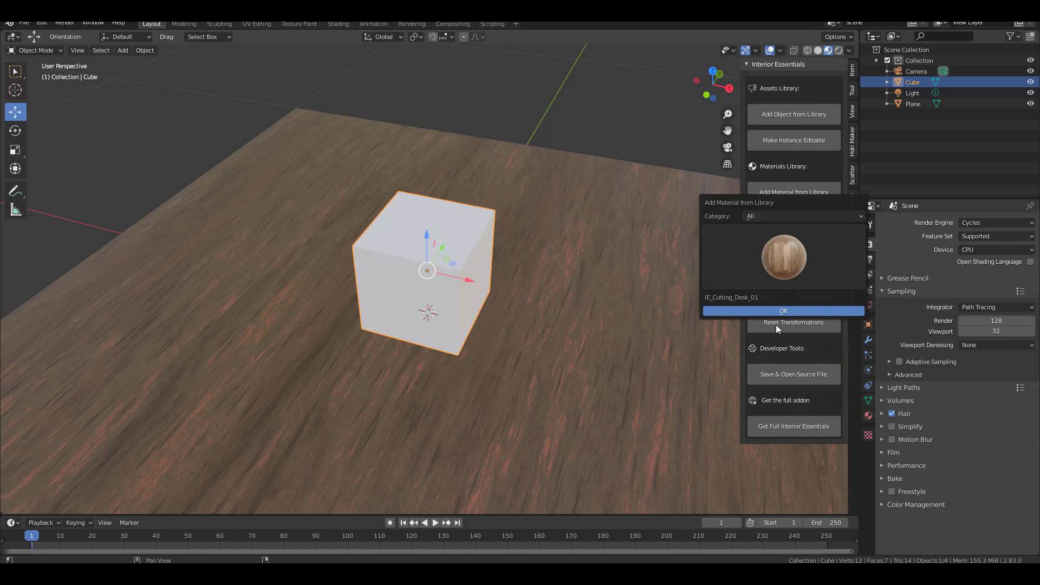
Step: Confirm IE_Cutting_Desk_01 on the cube and orbit around to inspect its wood texture
click(765, 309)
scroll(414, 268, up, 3)
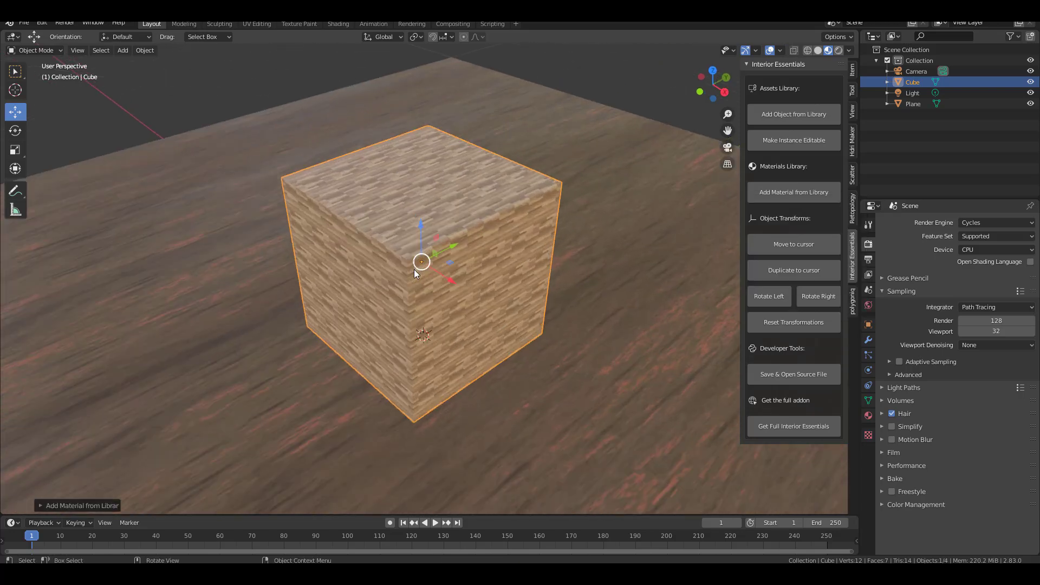
middle_drag(414, 269, 423, 299)
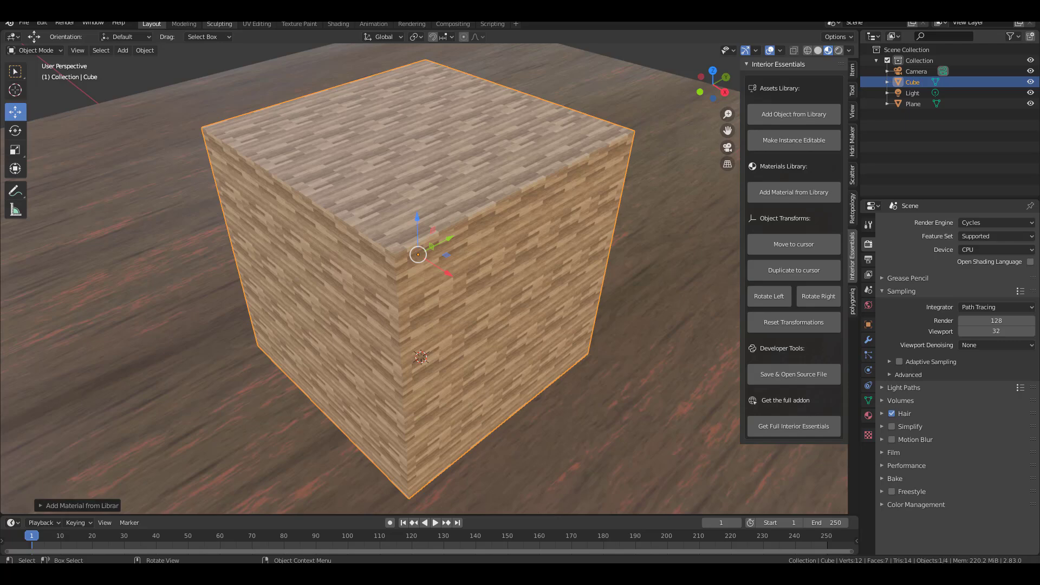
scroll(545, 220, down, 4)
middle_drag(546, 220, 407, 248)
Step: In Edit Mode, inset the cube's front-right face
key(Tab)
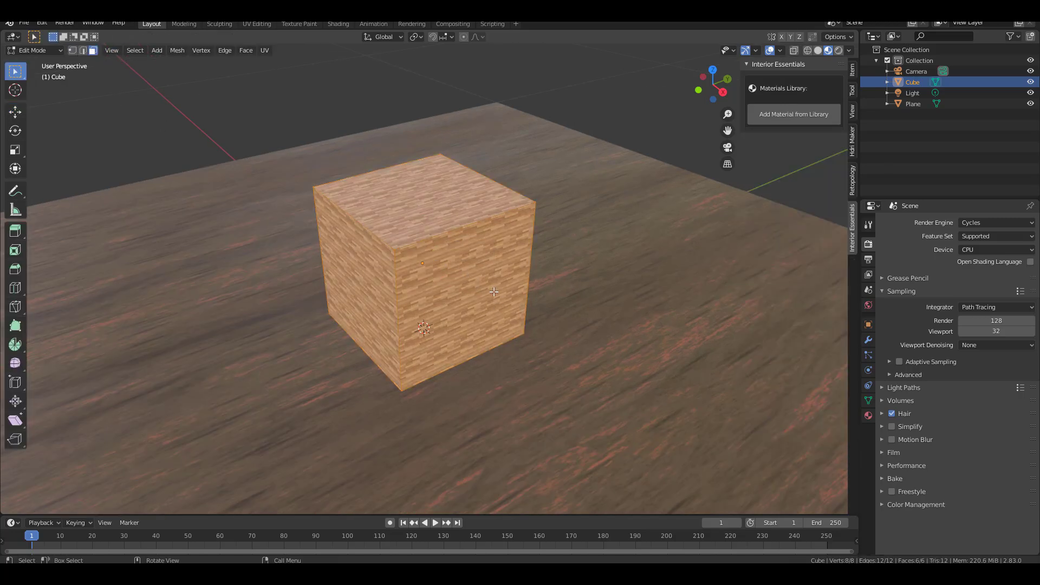
click(469, 293)
key(i)
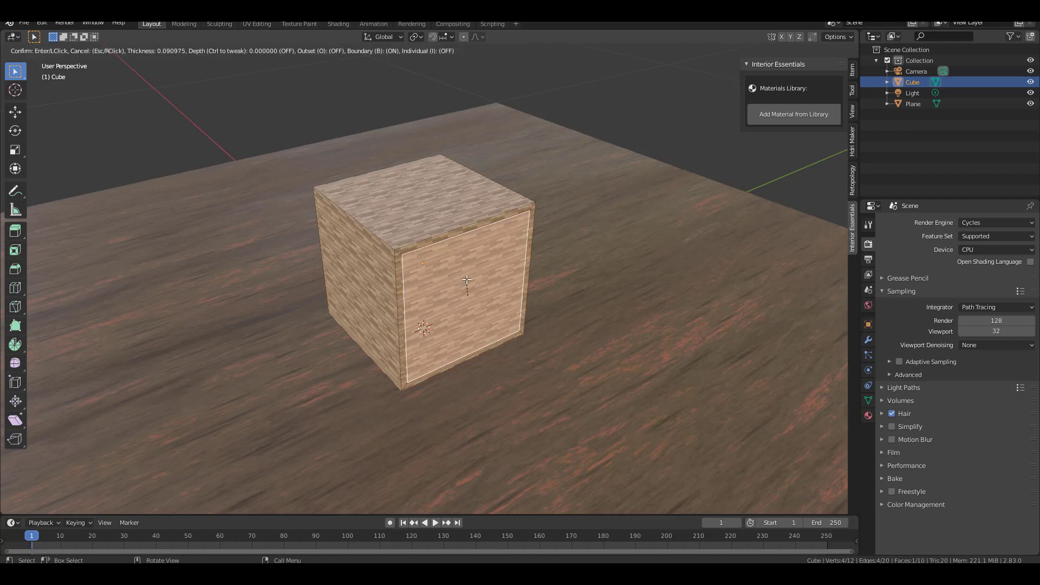
click(470, 294)
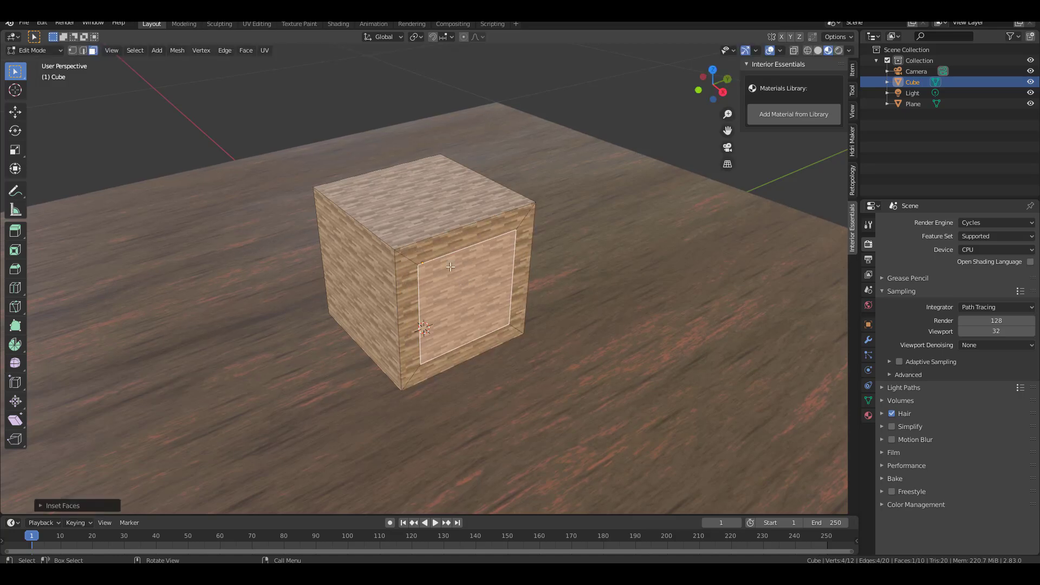
key(KP_Decimal)
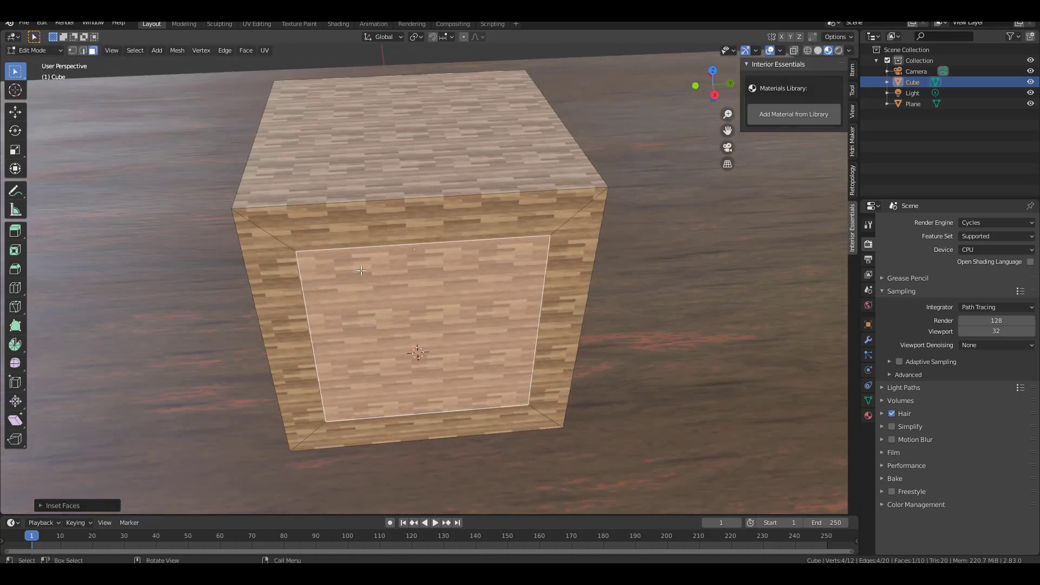
middle_drag(362, 271, 422, 244)
Step: Extrude the inset face into a smaller block, round its edges with a bevel, and return to Object Mode
key(e)
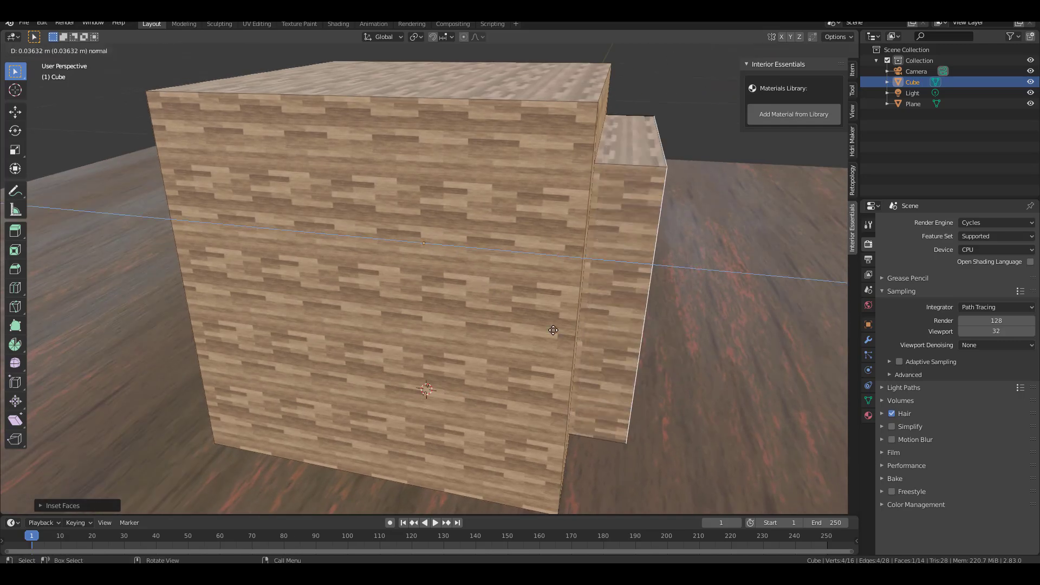
click(596, 304)
scroll(596, 303, down, 4)
middle_drag(596, 303, 616, 335)
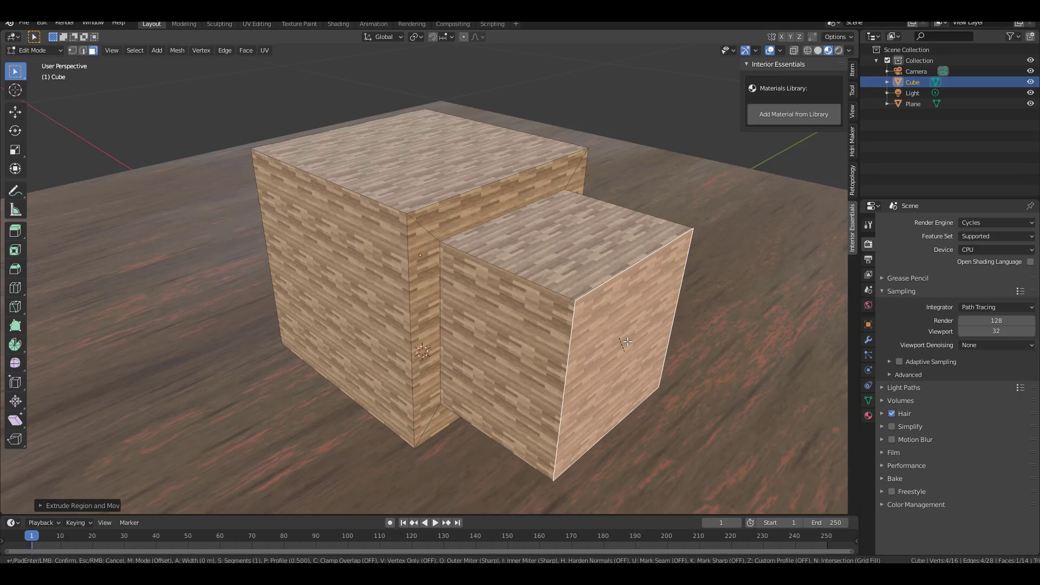
key(ctrl+b)
scroll(677, 368, up, 3)
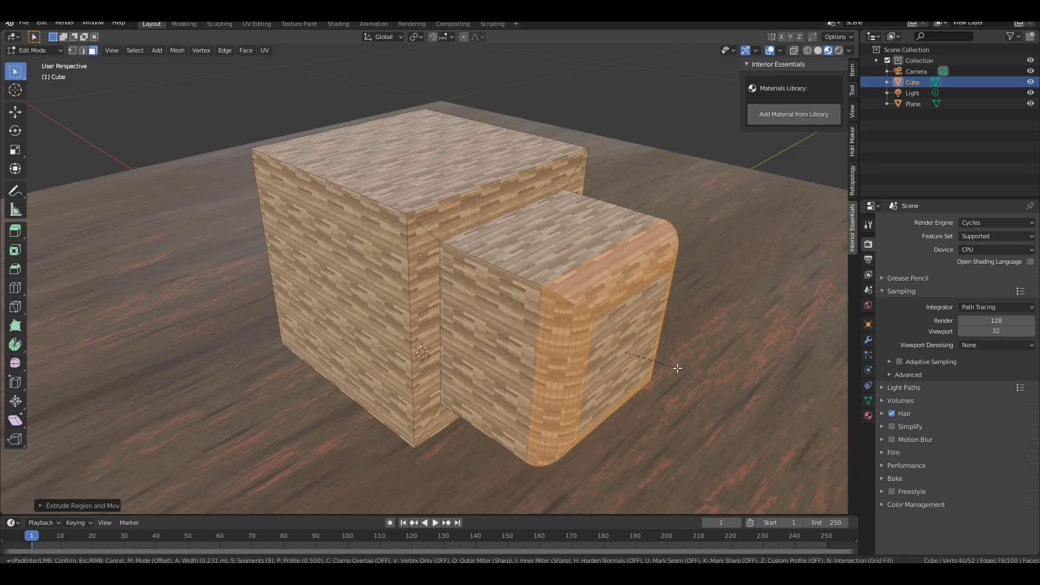
click(677, 368)
mouse_move(589, 288)
middle_down()
mouse_move(586, 260)
mouse_move(564, 271)
mouse_move(591, 284)
middle_up()
key(Tab)
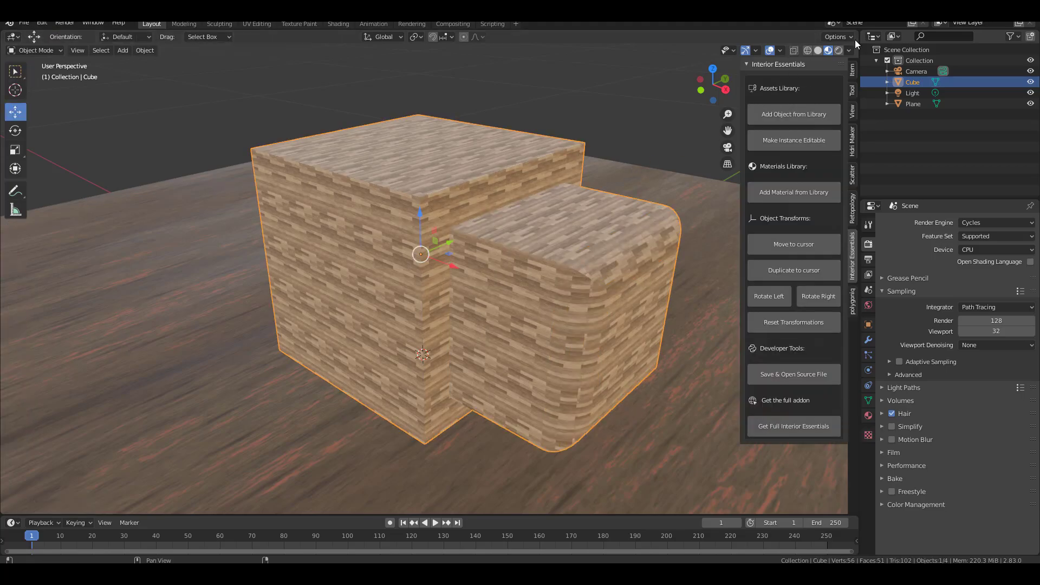
Step: Preview the scene in Cycles rendered shading, select the floor plane, and make the timeline much taller
click(839, 50)
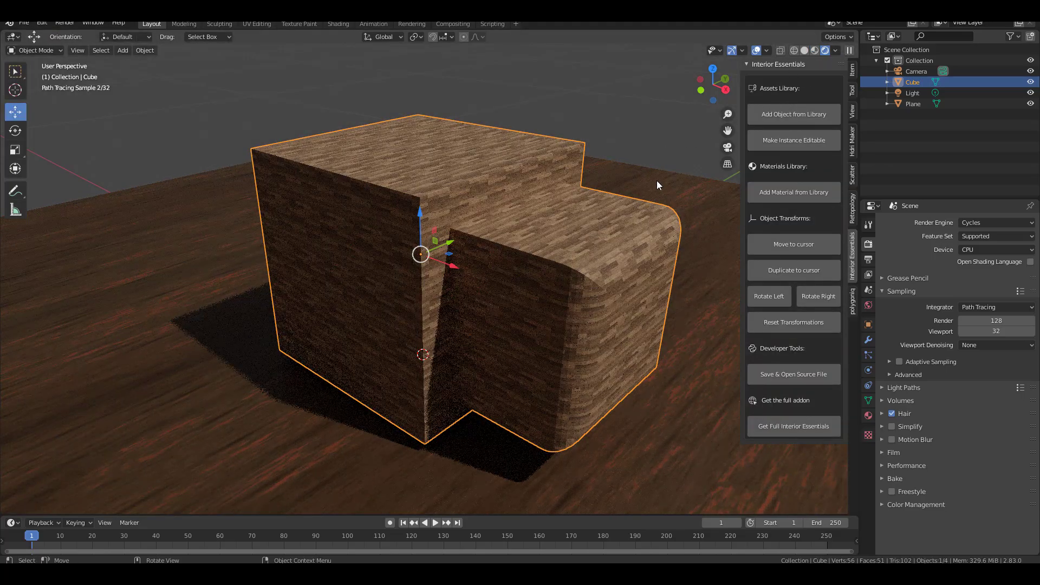
middle_drag(657, 181, 640, 241)
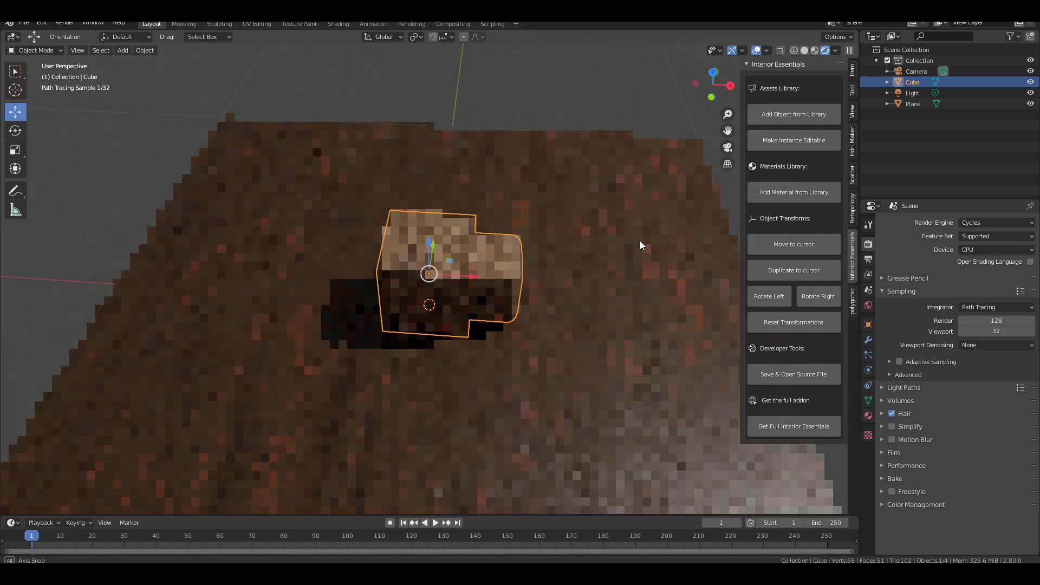
click(538, 279)
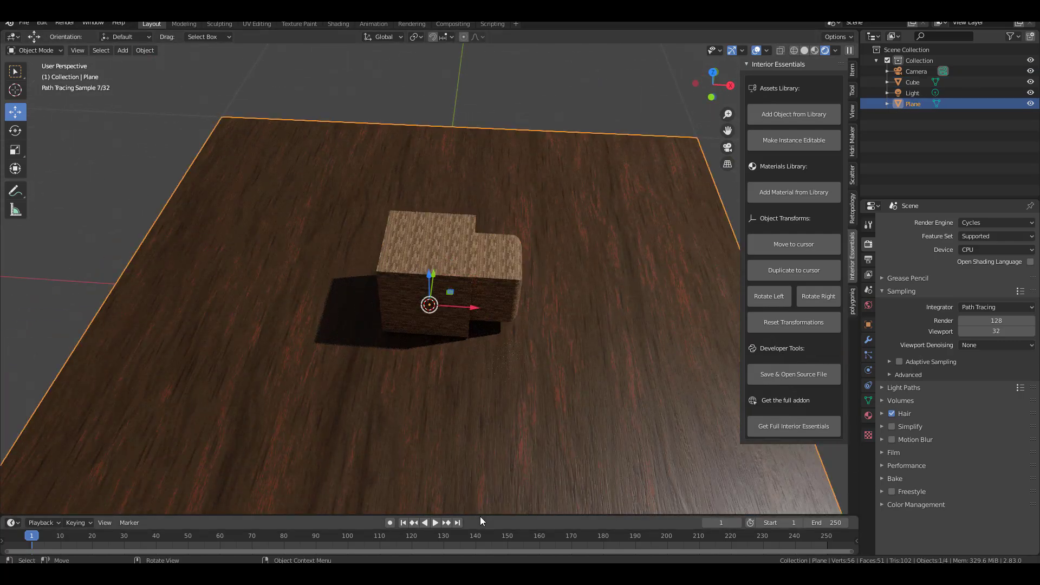
drag(480, 516, 480, 361)
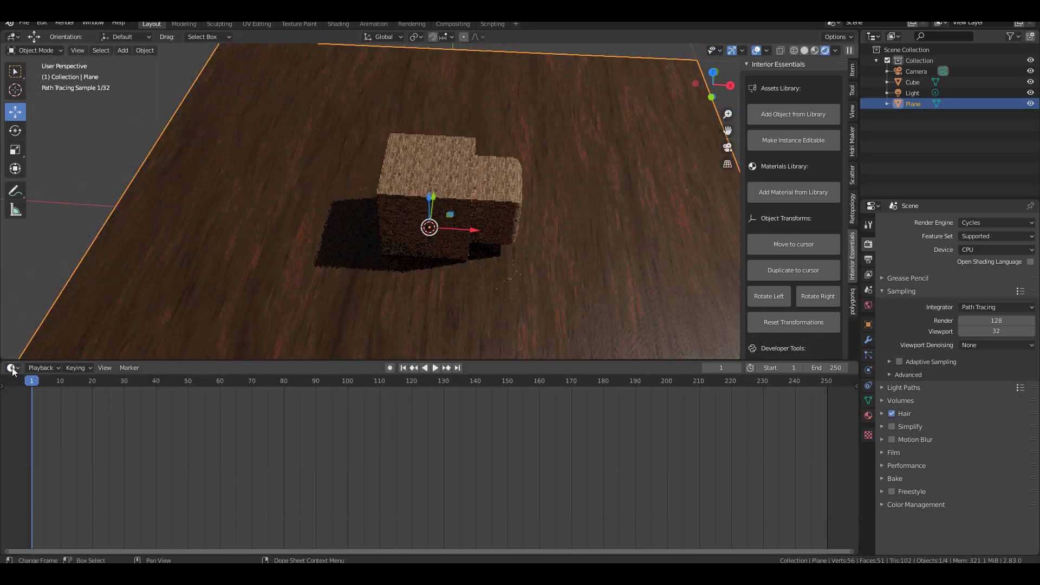
Step: Change the timeline area into the Shader Editor and center the node tree
click(12, 369)
click(43, 445)
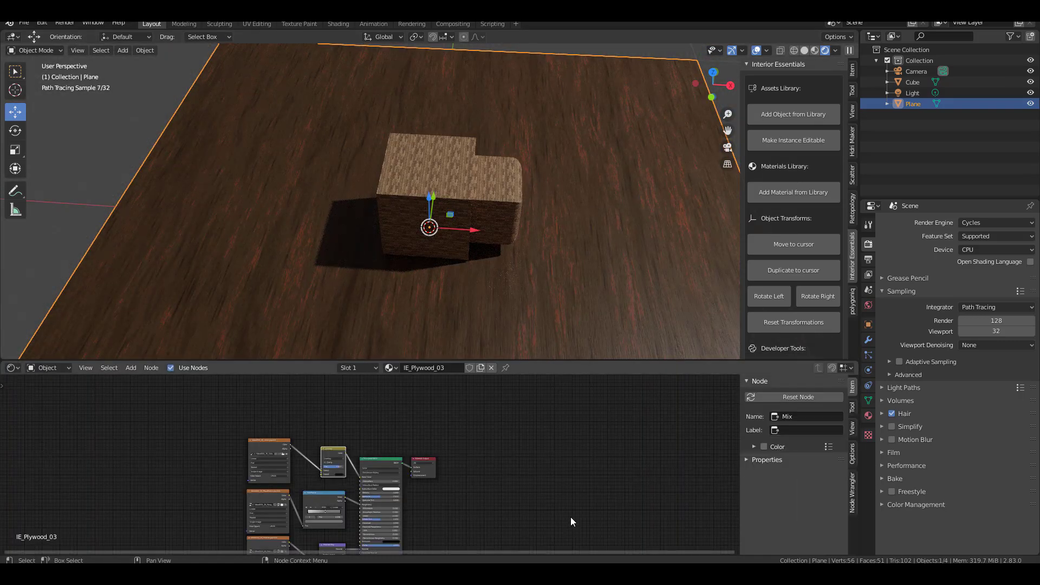
scroll(341, 494, up, 6)
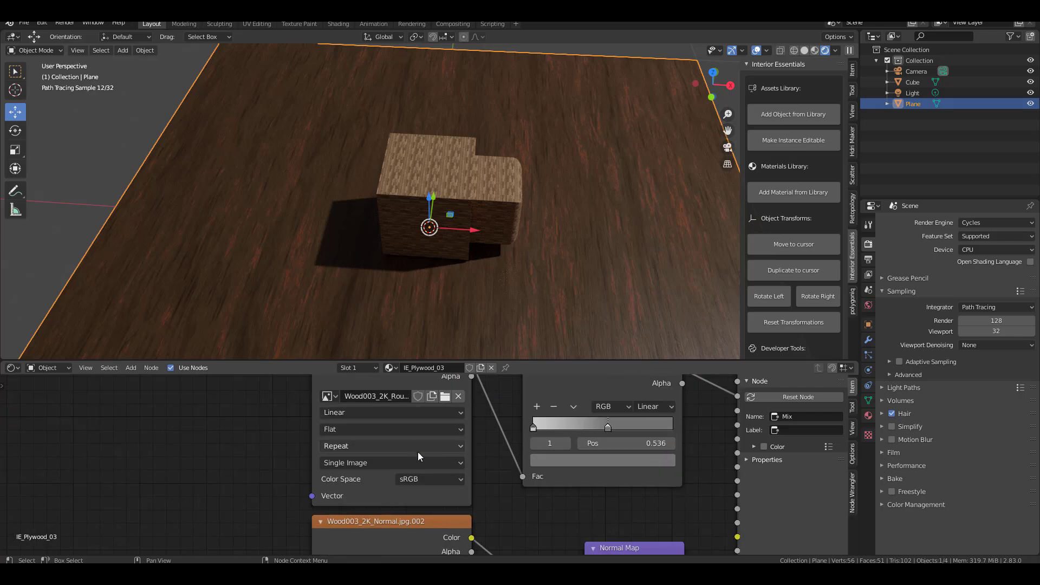
scroll(419, 453, down, 5)
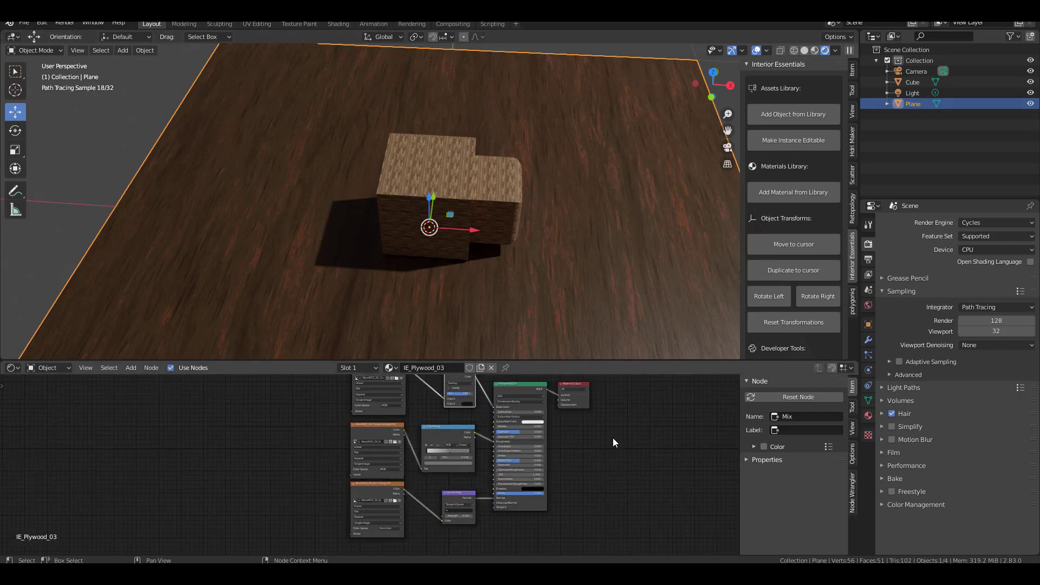
middle_drag(613, 438, 561, 508)
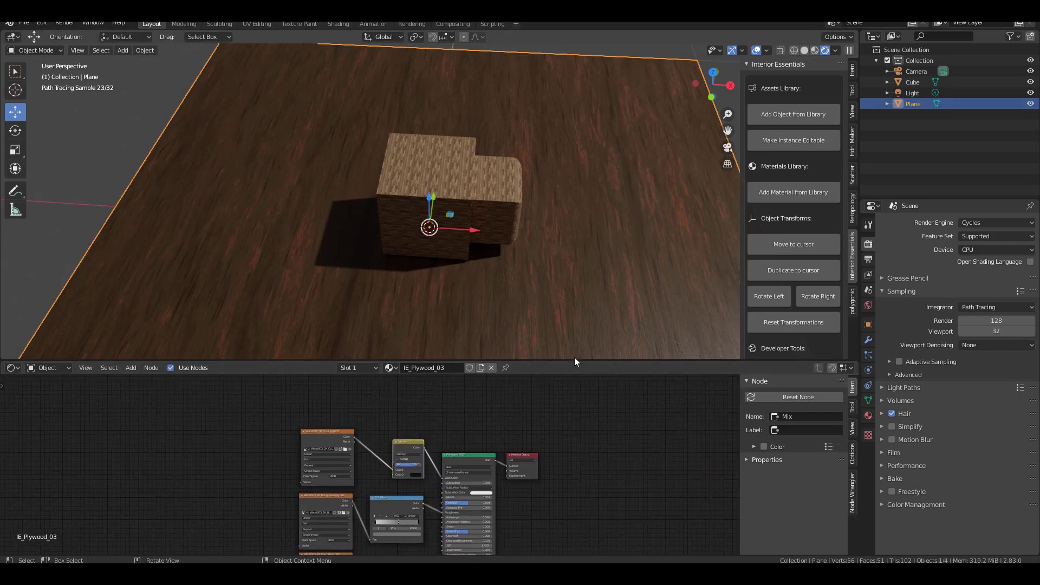
Step: Enlarge the 3D view over the node editor, zoom onto the block, and browse the material library
drag(577, 360, 582, 536)
middle_drag(585, 512, 450, 271)
scroll(450, 271, up, 5)
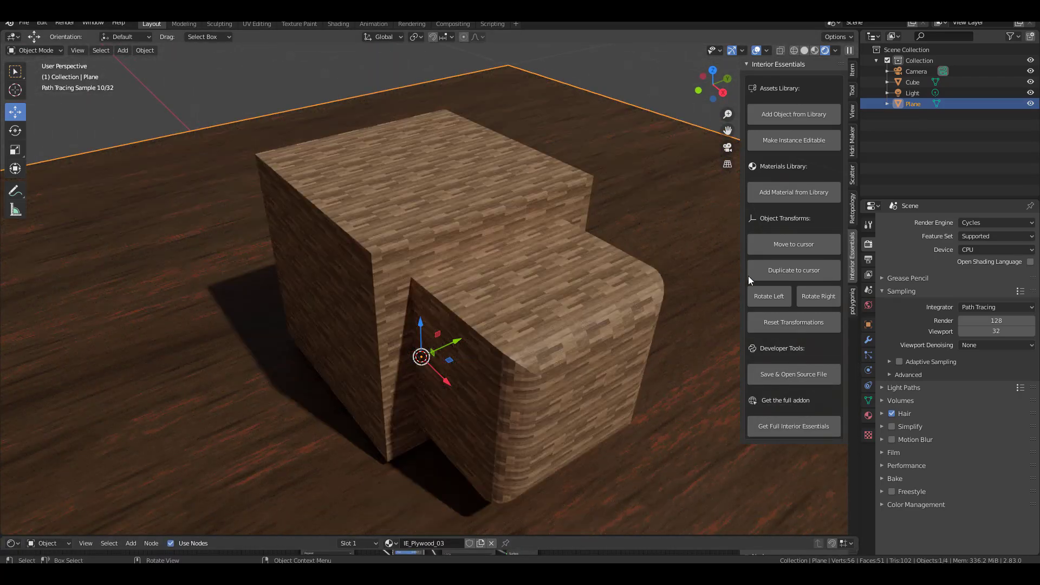
click(791, 195)
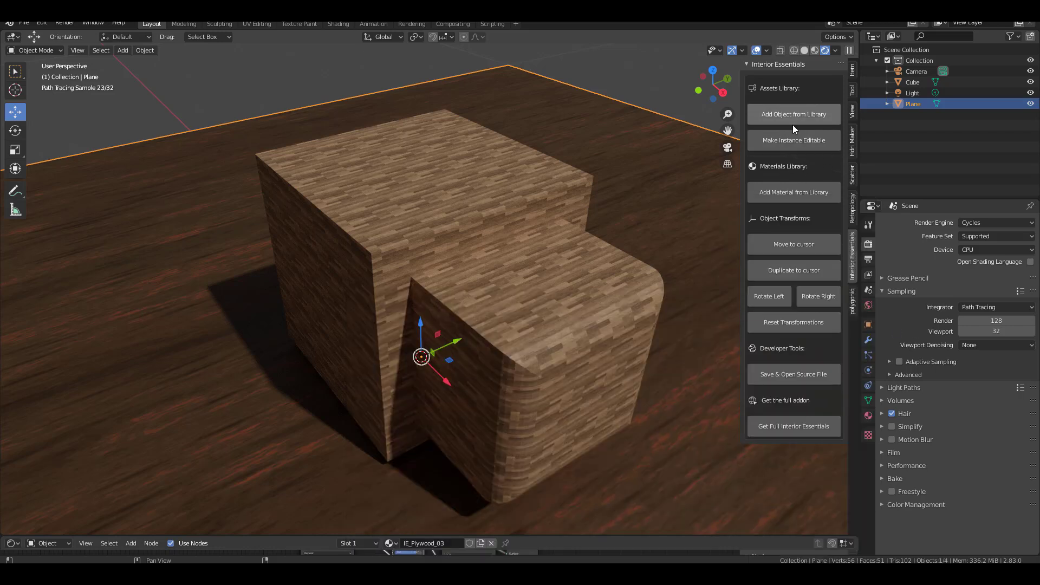
Step: Add Lamp_Table_01 from the Interior Essentials Living Room - Furniture category
click(785, 112)
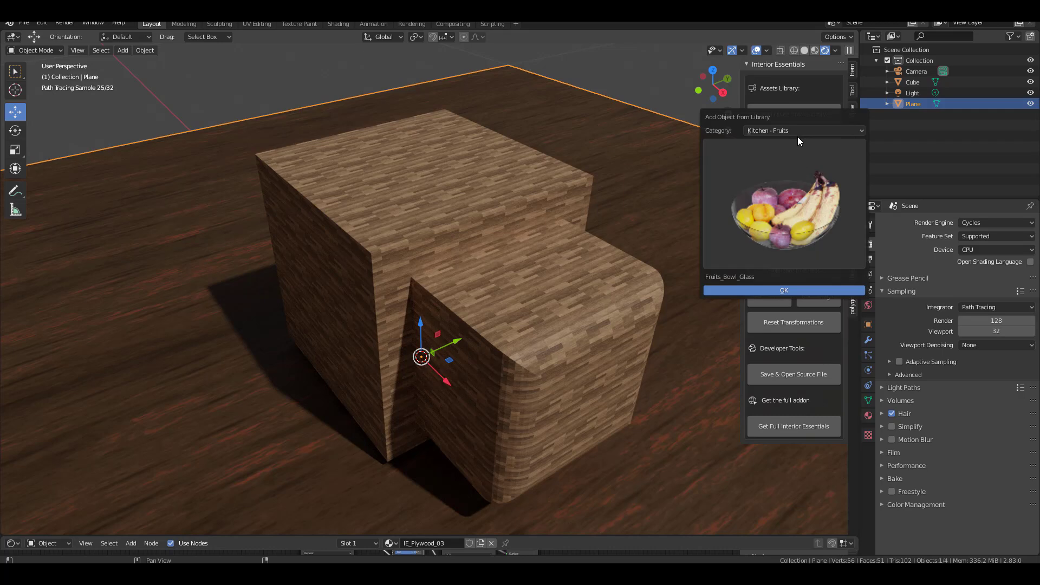
click(797, 129)
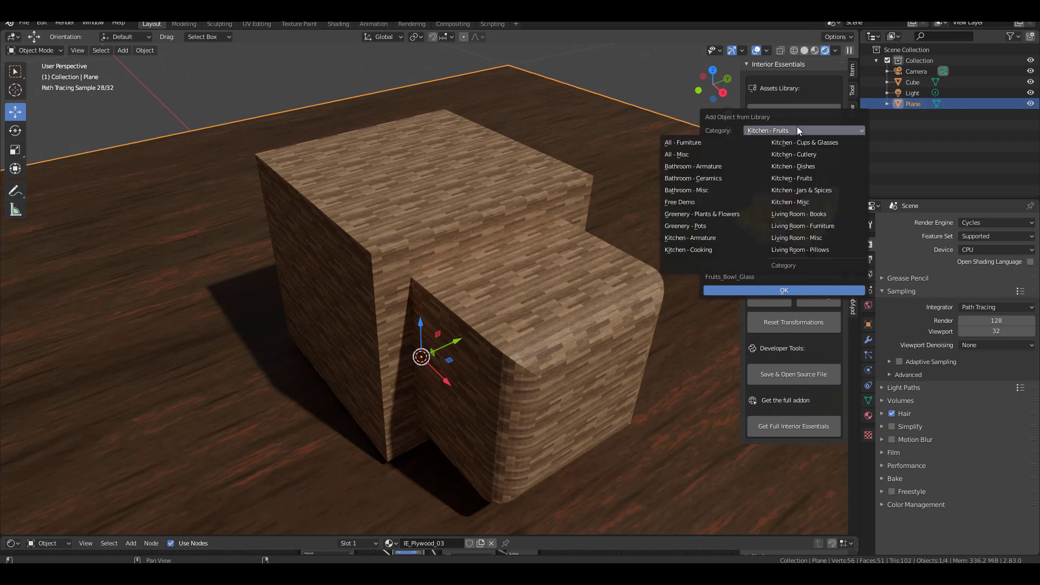
click(802, 225)
click(805, 179)
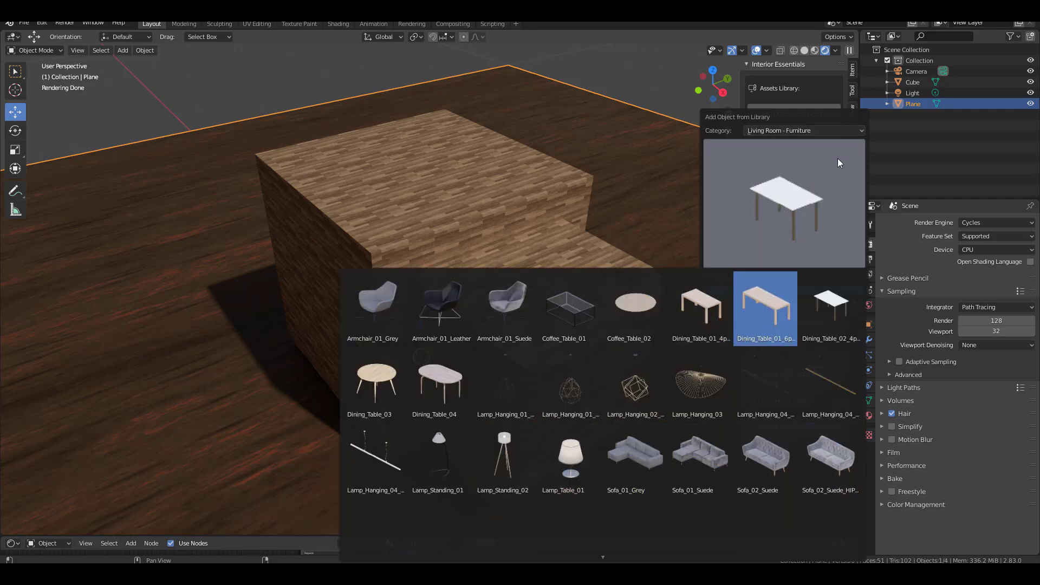
click(811, 130)
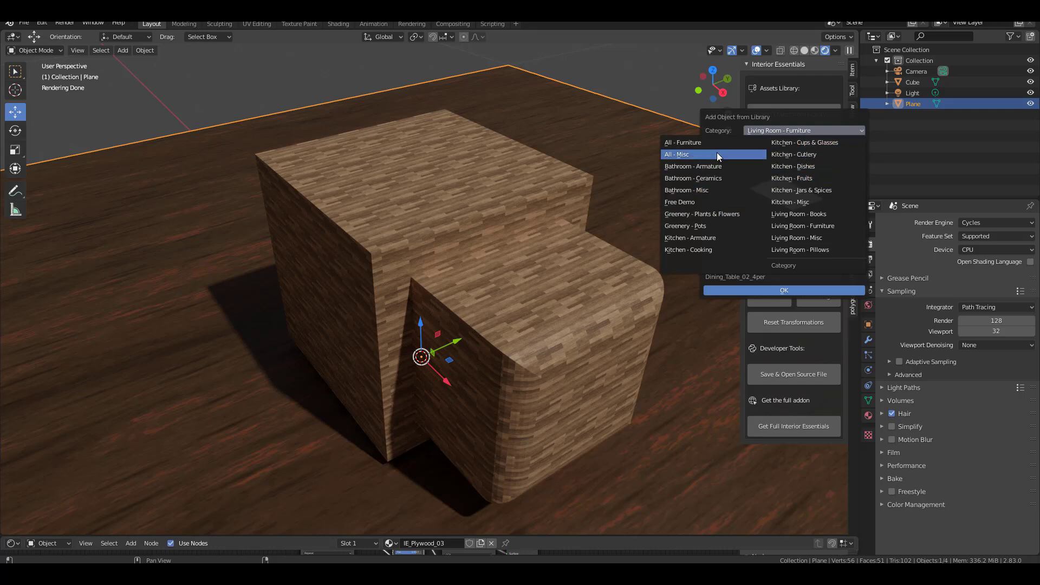
click(802, 226)
click(800, 186)
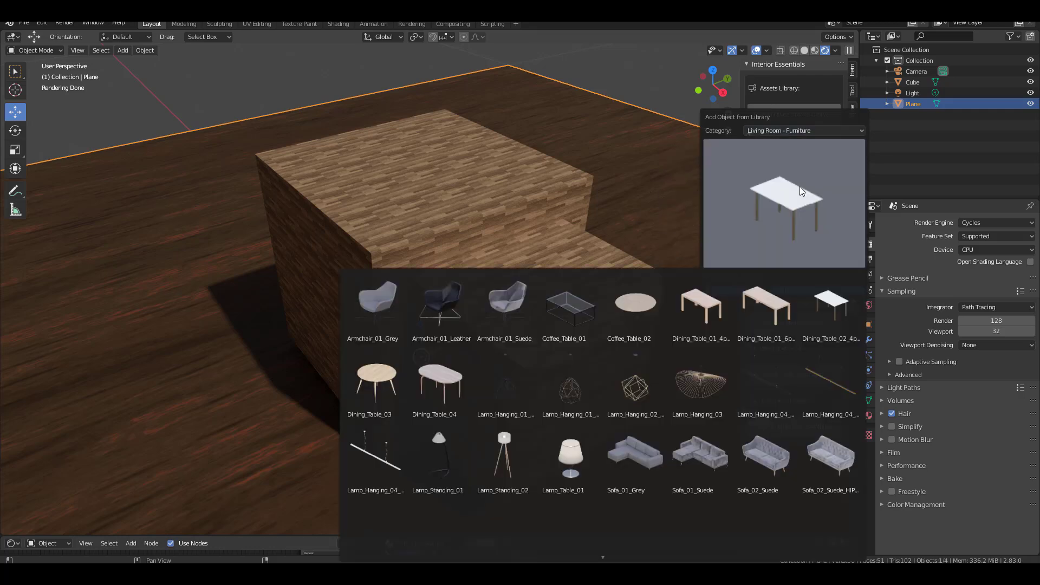
click(586, 461)
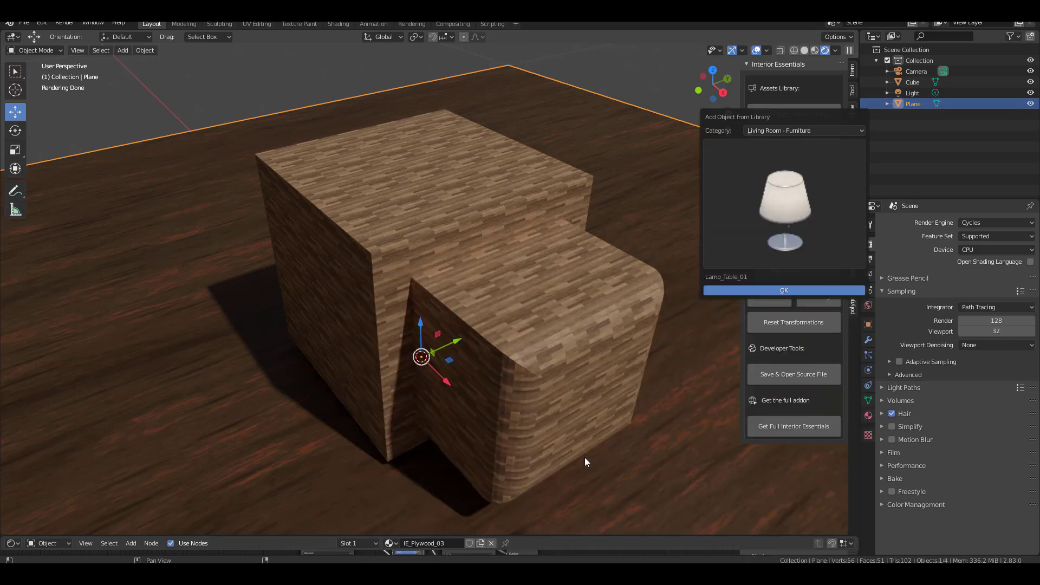
click(788, 293)
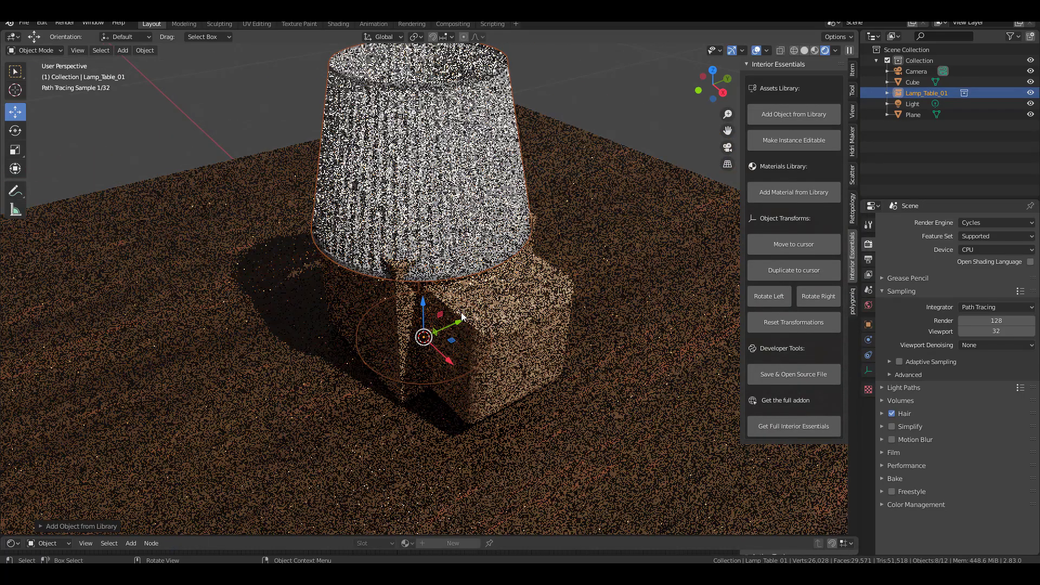
Step: Move the table lamp onto the floor beside the wooden block and view both together
drag(462, 317, 475, 347)
middle_drag(476, 347, 412, 347)
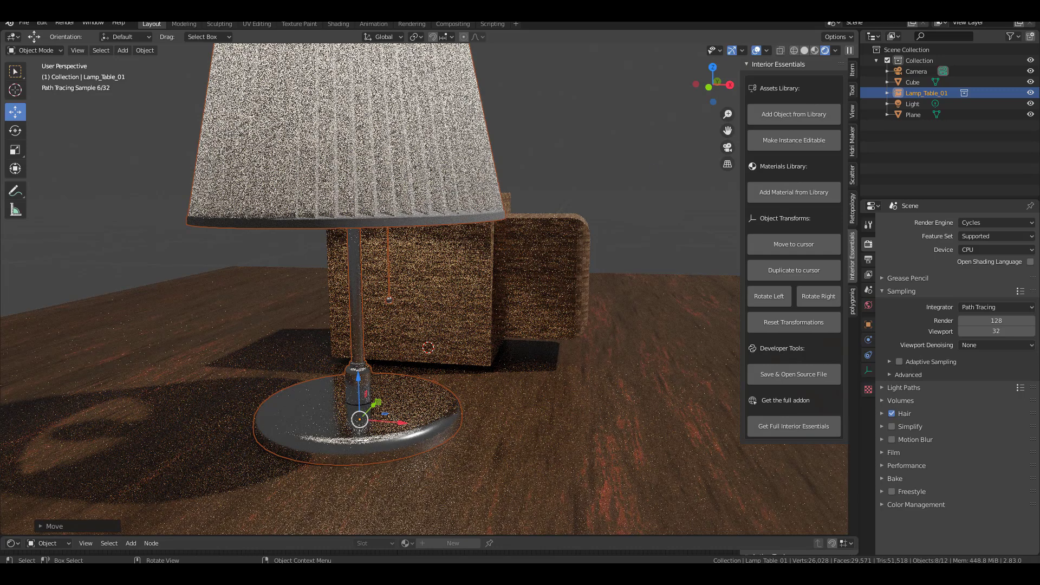
middle_drag(544, 344, 476, 330)
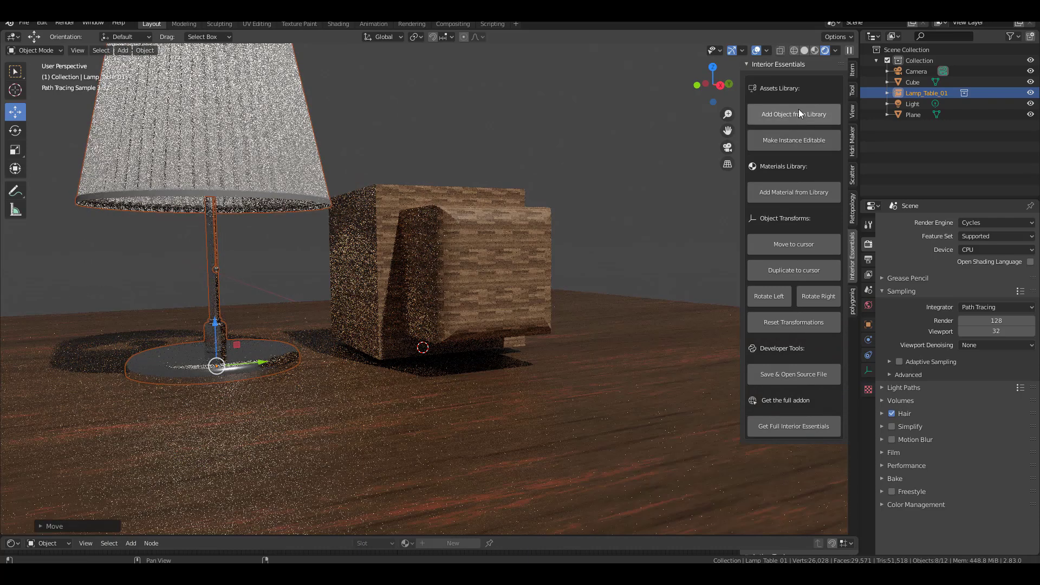
click(799, 109)
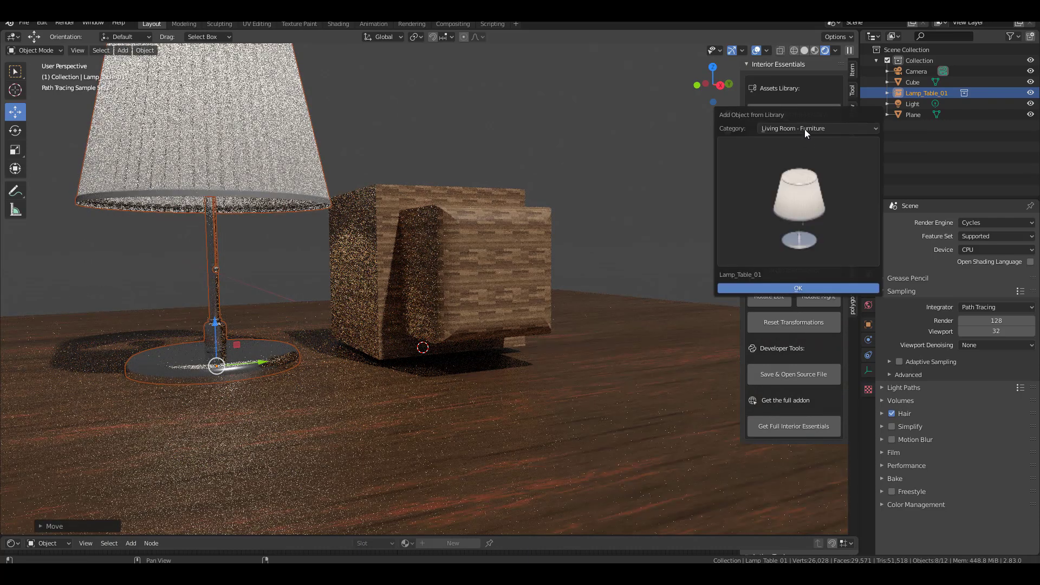
click(805, 129)
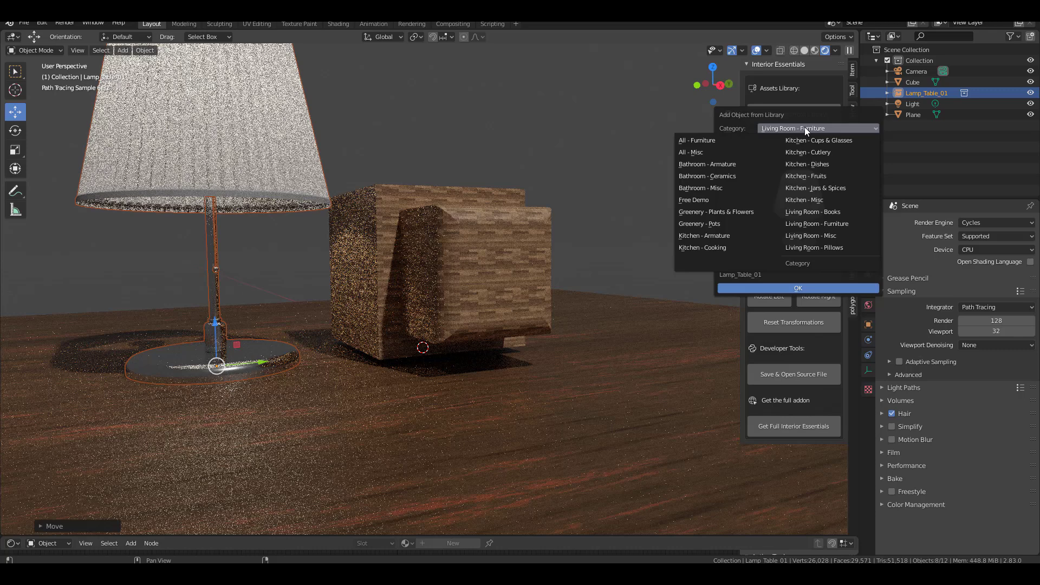
click(711, 198)
click(819, 192)
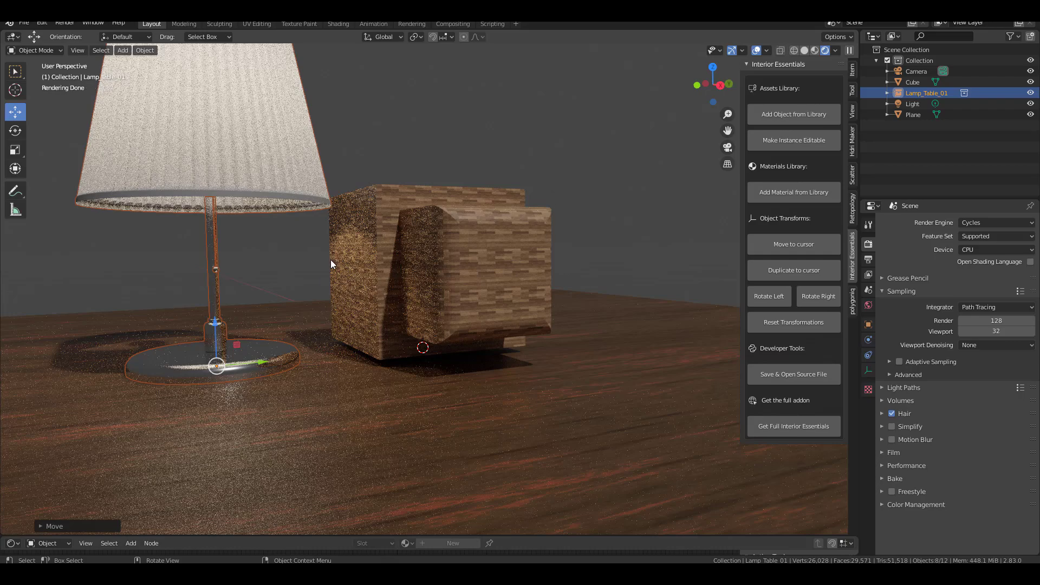
middle_drag(331, 264, 354, 250)
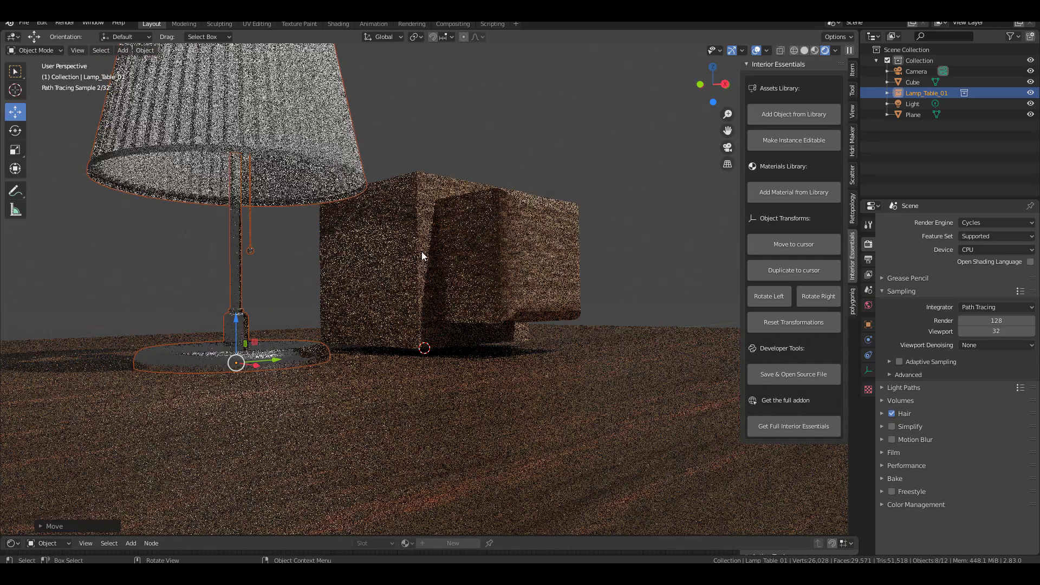
Step: Set the render engine to Eevee and orbit out to view the lamp and block
click(987, 222)
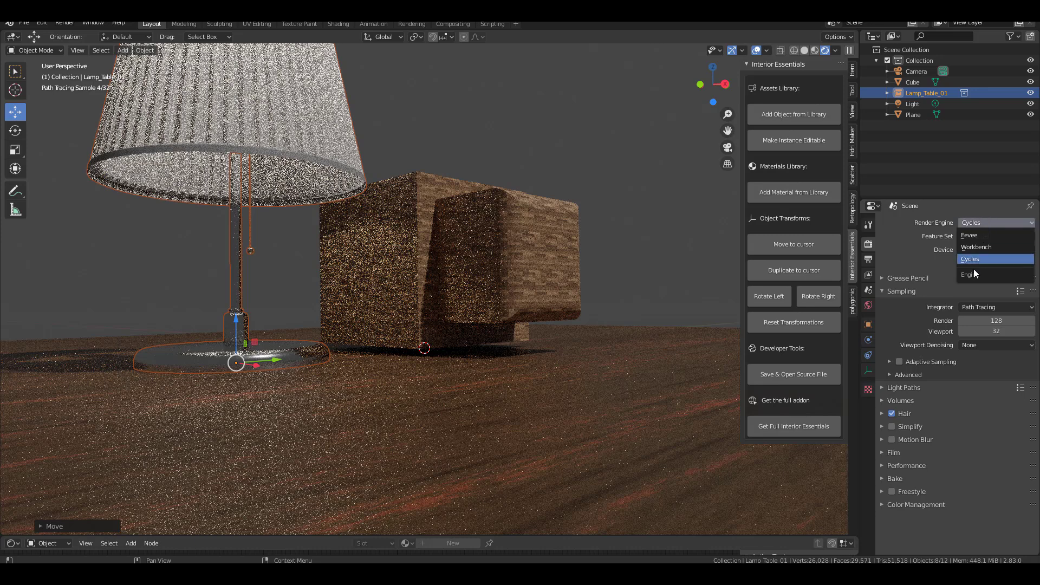
click(975, 235)
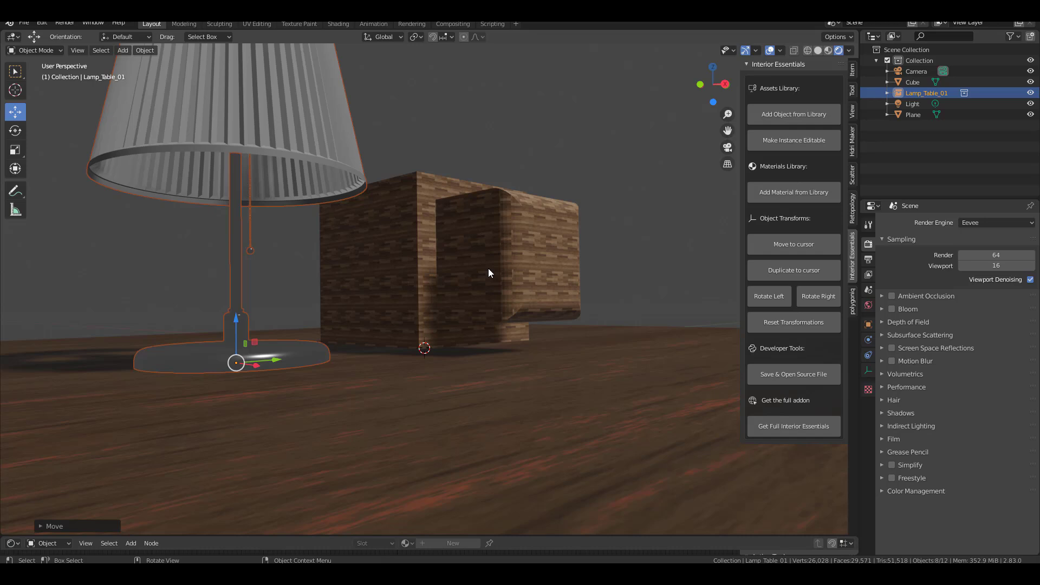
middle_drag(489, 269, 504, 300)
middle_drag(565, 341, 491, 333)
scroll(571, 333, down, 6)
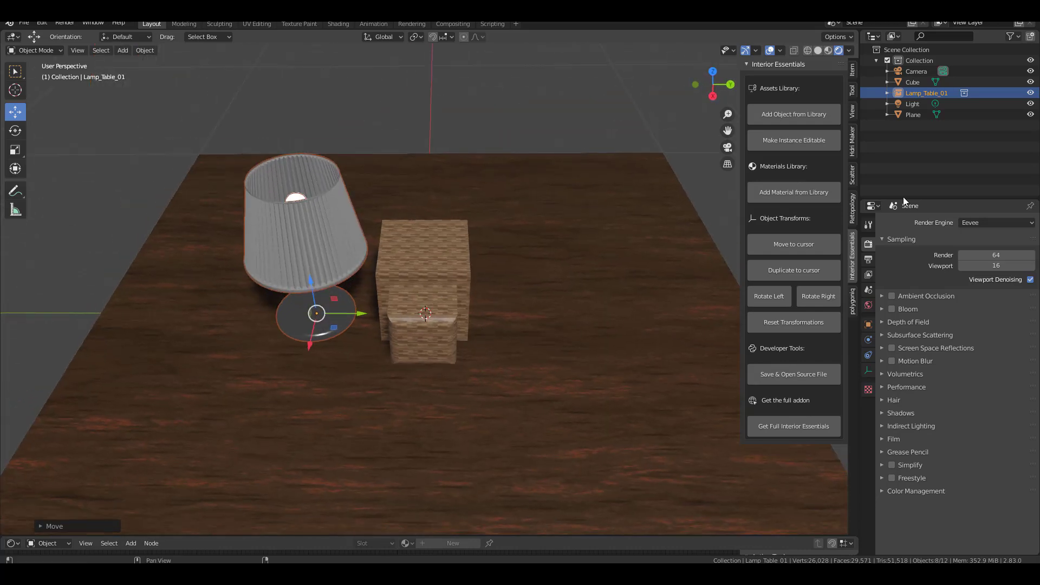
click(808, 115)
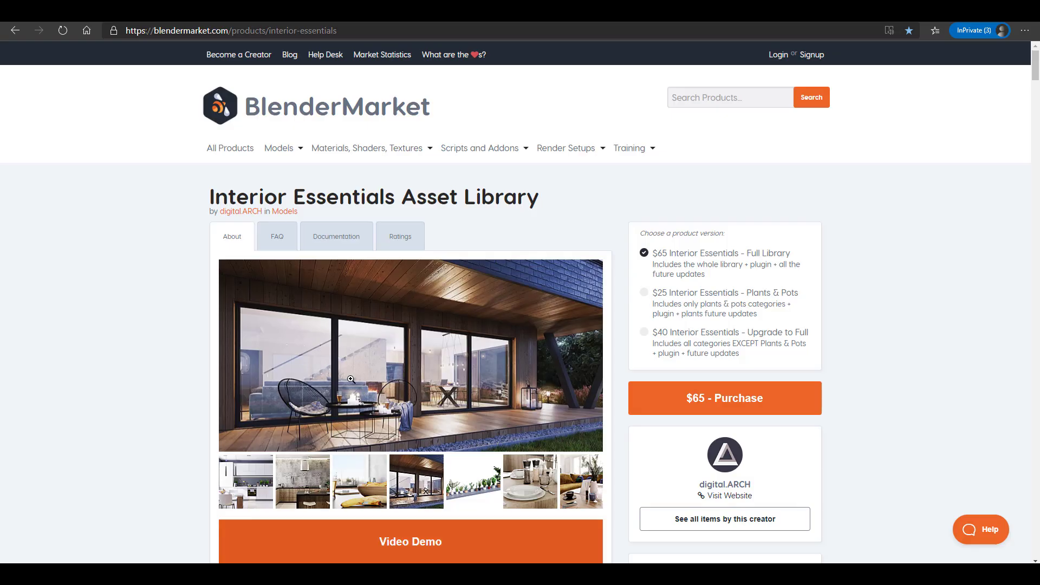
Step: Scroll through the Interior Essentials product page and show the exterior terrace gallery image
scroll(745, 410, down, 3)
scroll(746, 410, up, 3)
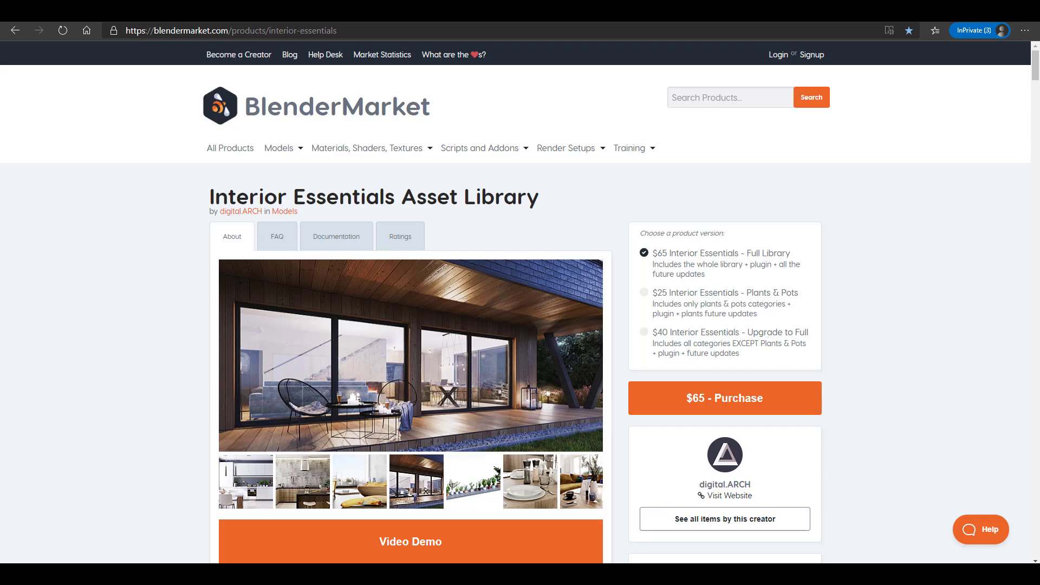
scroll(540, 165, down, 6)
scroll(540, 165, up, 6)
scroll(480, 211, down, 10)
scroll(481, 212, down, 4)
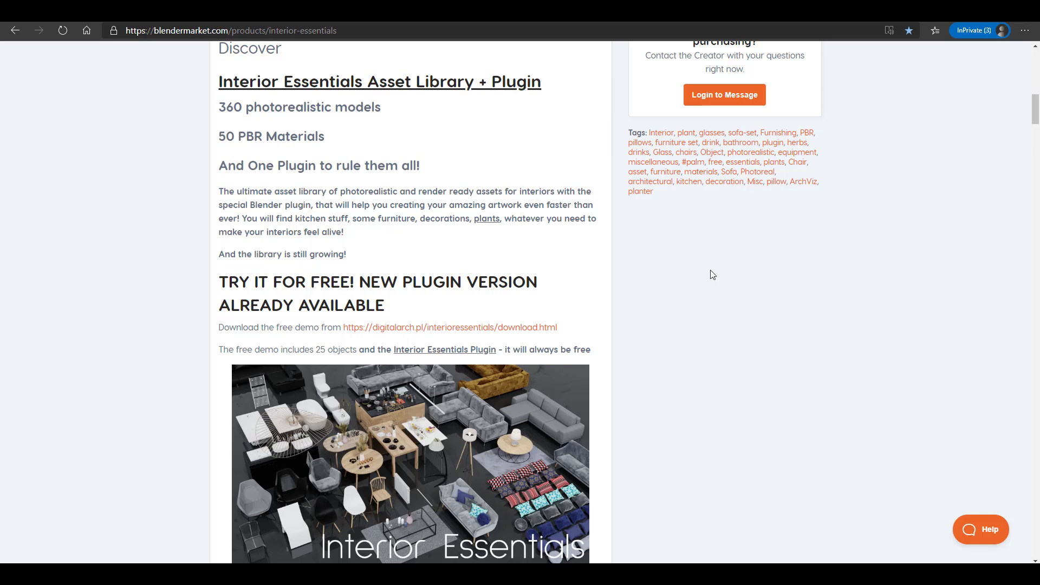
scroll(437, 327, up, 7)
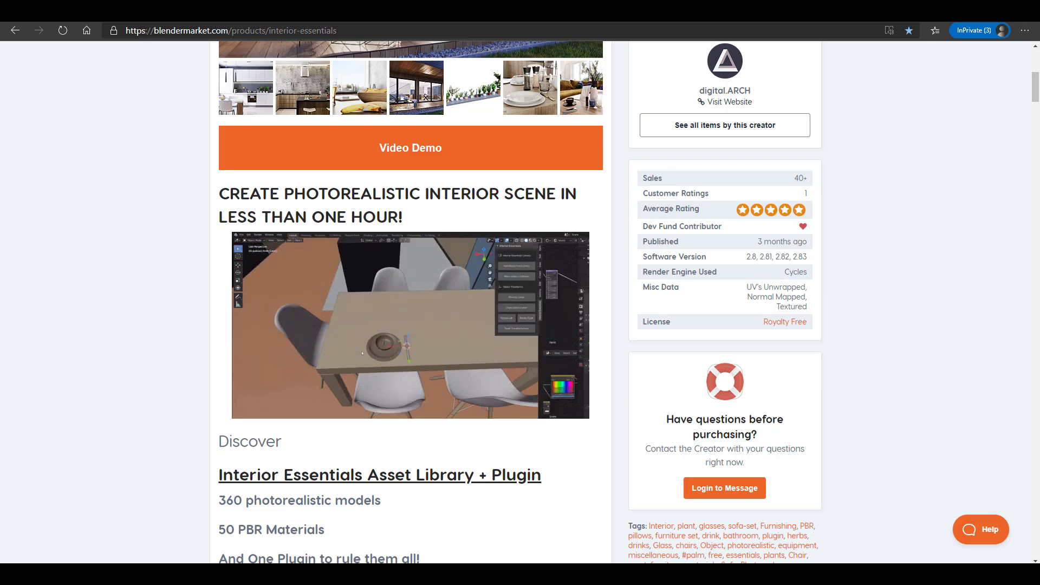
scroll(924, 489, up, 7)
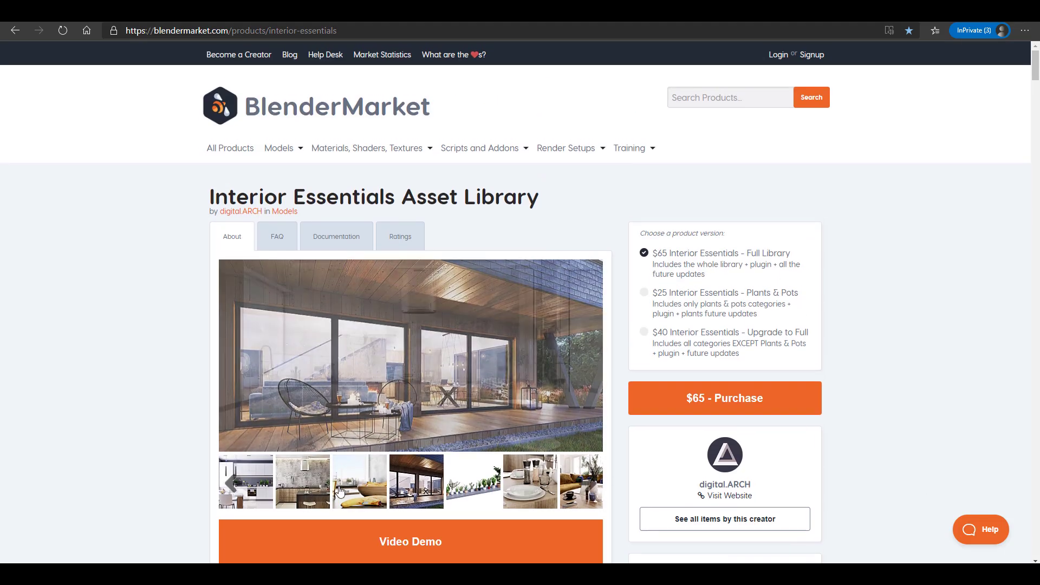
click(416, 489)
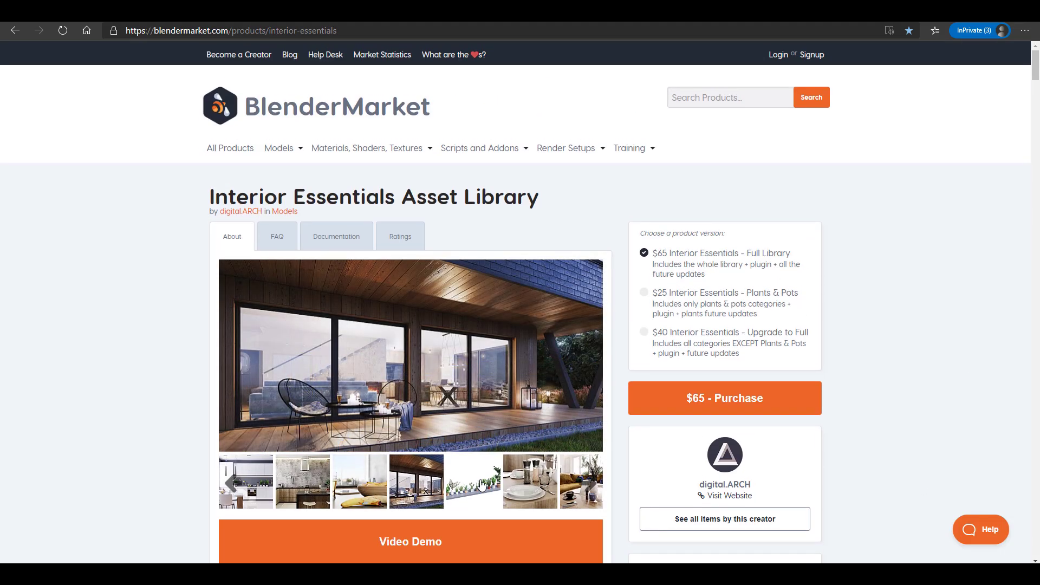